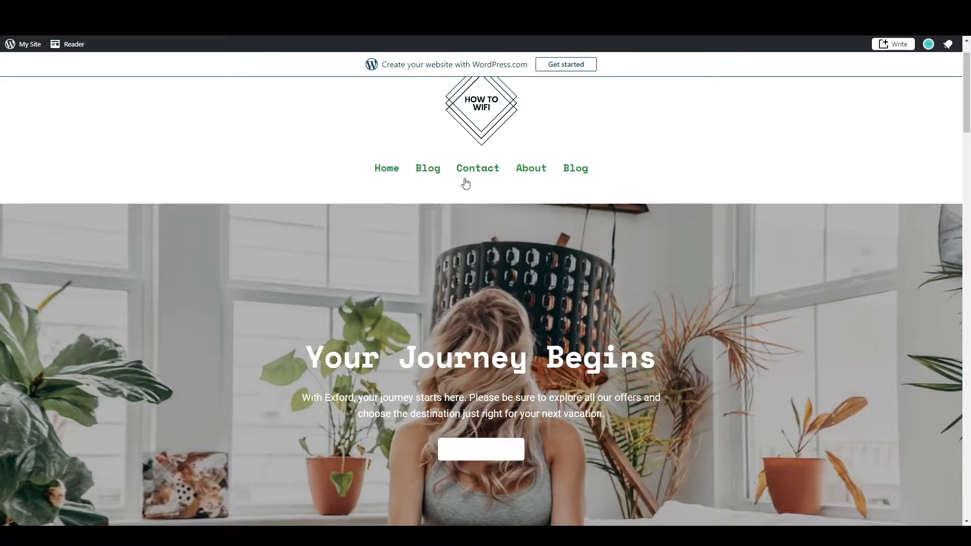
- Look through the example How to Wifi travel homepage, from its header down to the footer and back
{"action": "scroll", "coordinate": [425, 223], "scroll_direction": "down", "scroll_amount": 5}
{"action": "scroll", "coordinate": [322, 247], "scroll_direction": "down", "scroll_amount": 7}
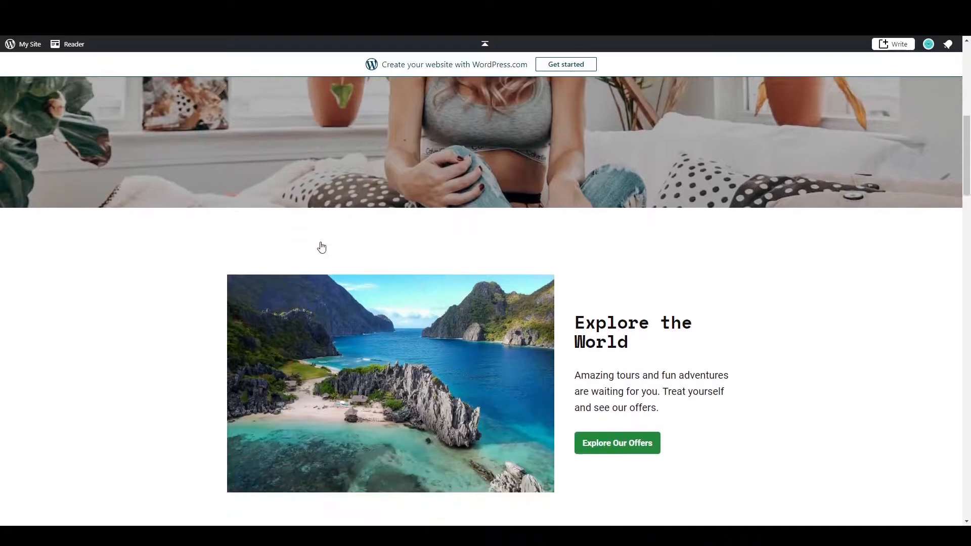
{"action": "scroll", "coordinate": [321, 247], "scroll_direction": "down", "scroll_amount": 7}
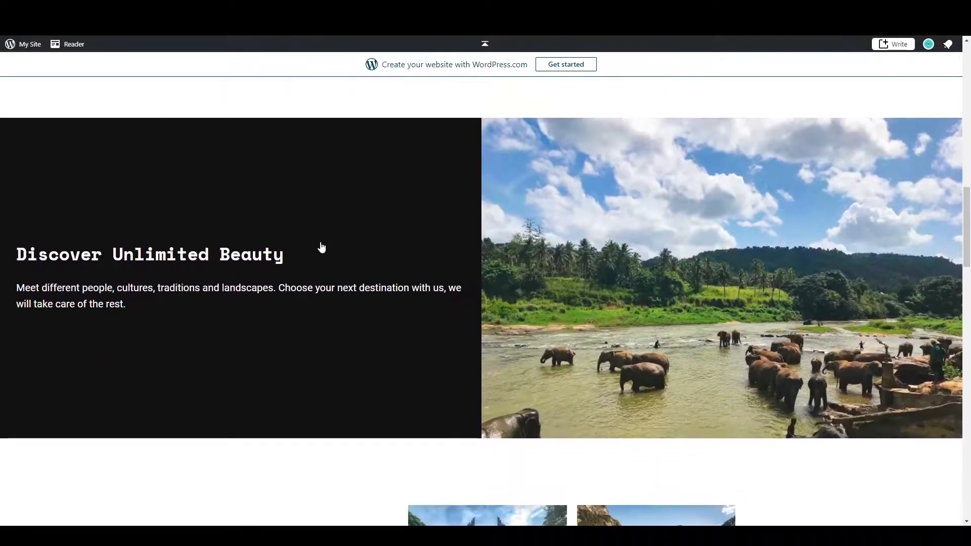
{"action": "scroll", "coordinate": [322, 246], "scroll_direction": "down", "scroll_amount": 4}
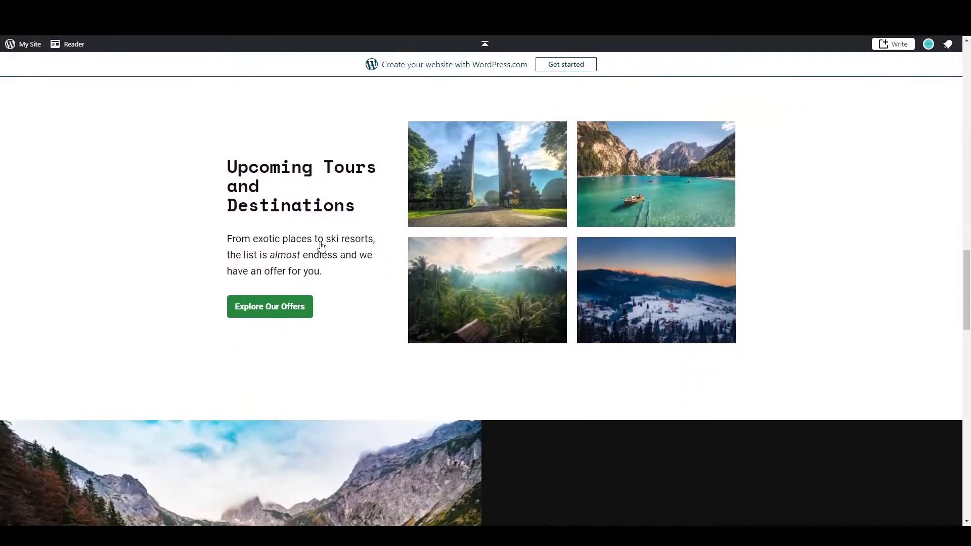
{"action": "scroll", "coordinate": [322, 247], "scroll_direction": "down", "scroll_amount": 7}
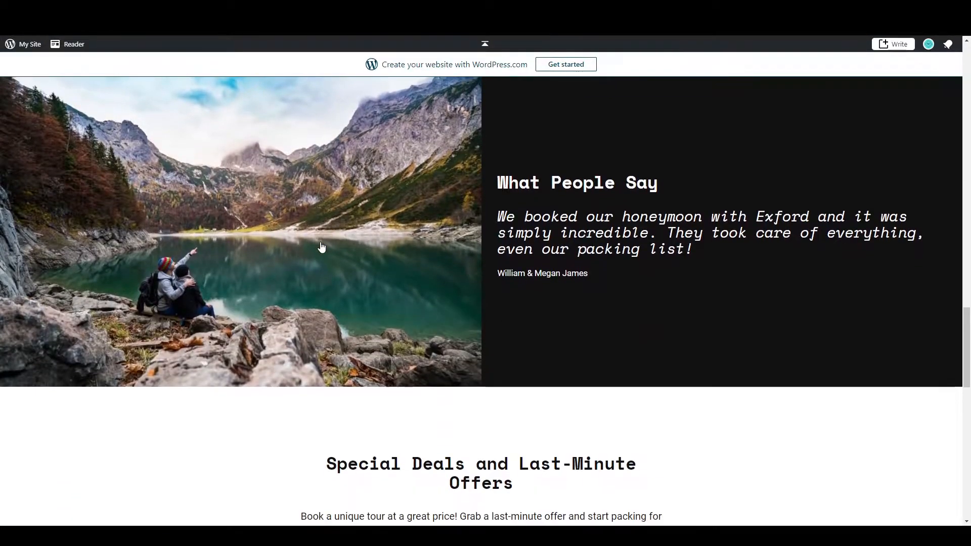
{"action": "scroll", "coordinate": [321, 247], "scroll_direction": "down", "scroll_amount": 8}
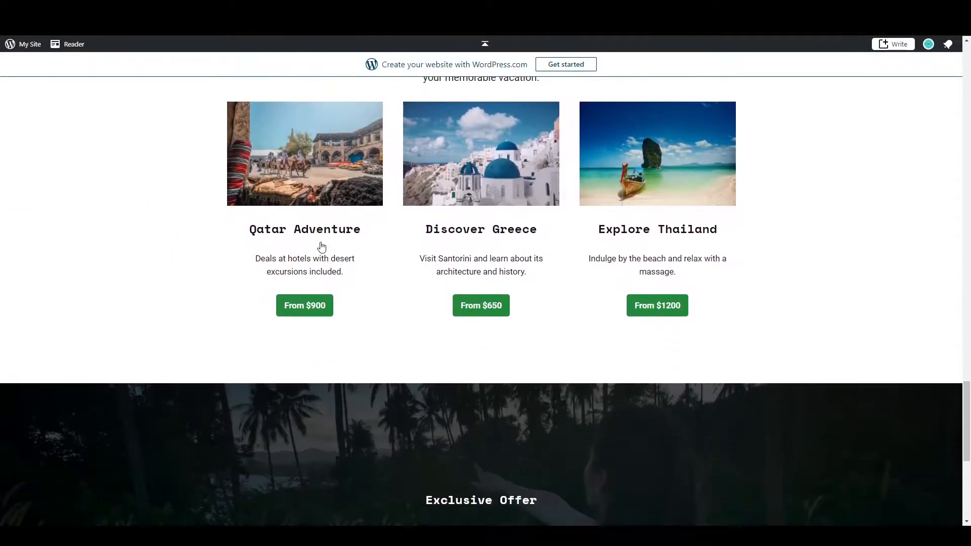
{"action": "scroll", "coordinate": [322, 246], "scroll_direction": "down", "scroll_amount": 3}
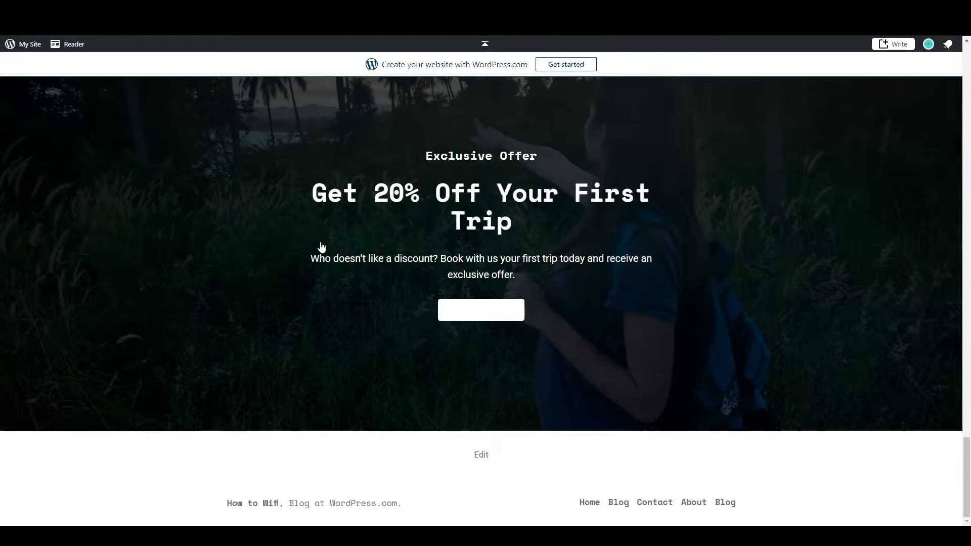
{"action": "scroll", "coordinate": [321, 246], "scroll_direction": "up", "scroll_amount": 20}
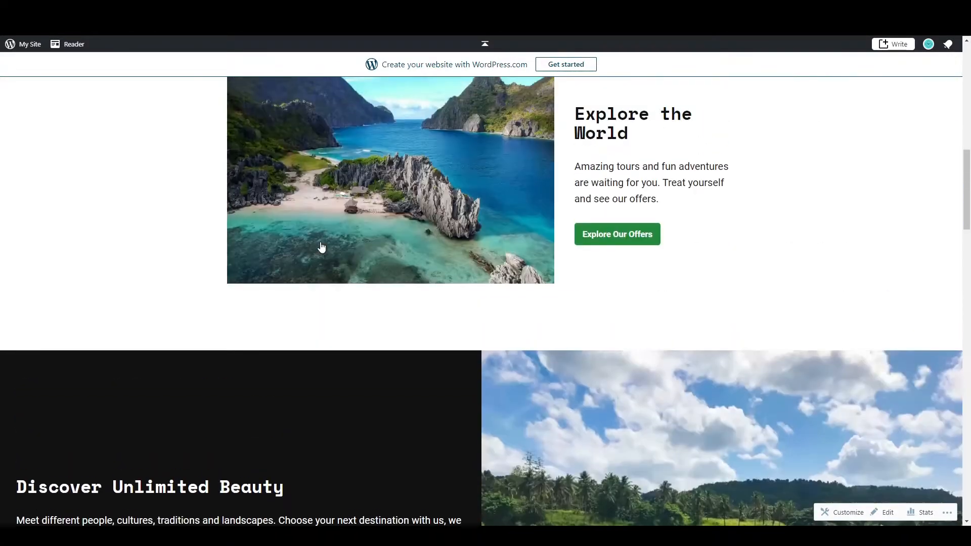
{"action": "scroll", "coordinate": [322, 247], "scroll_direction": "up", "scroll_amount": 10}
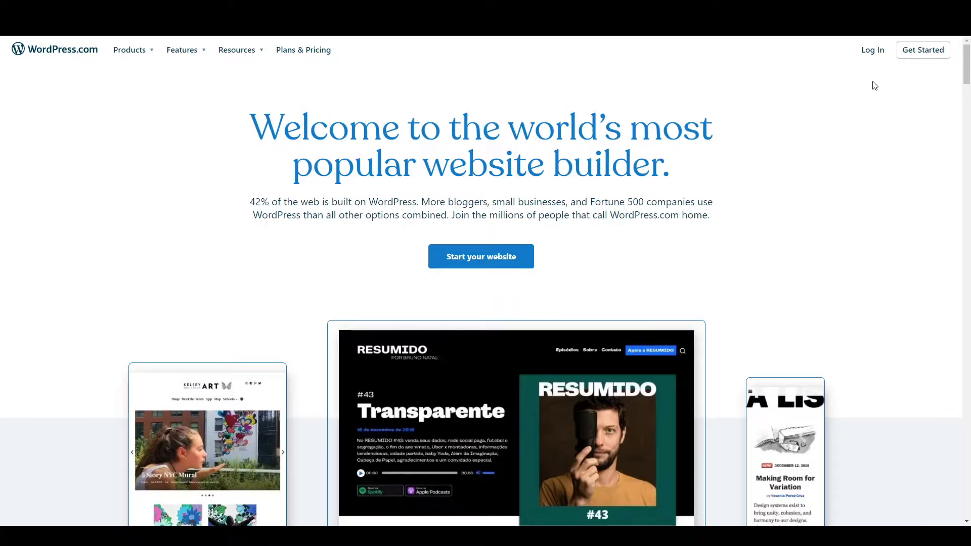
- Log in to WordPress.com and start a new site named "How to Wifi"
{"action": "left_click", "coordinate": [878, 54]}
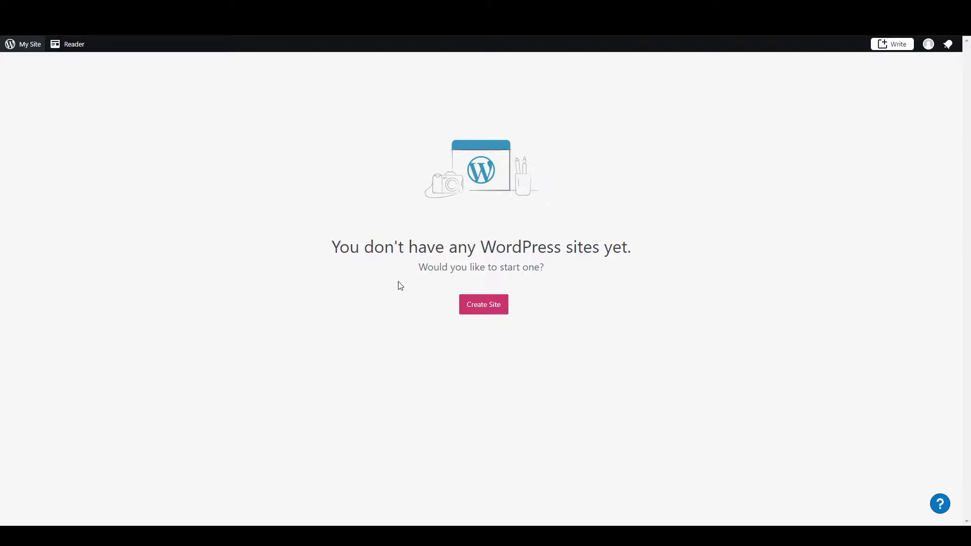
{"action": "left_click", "coordinate": [484, 304]}
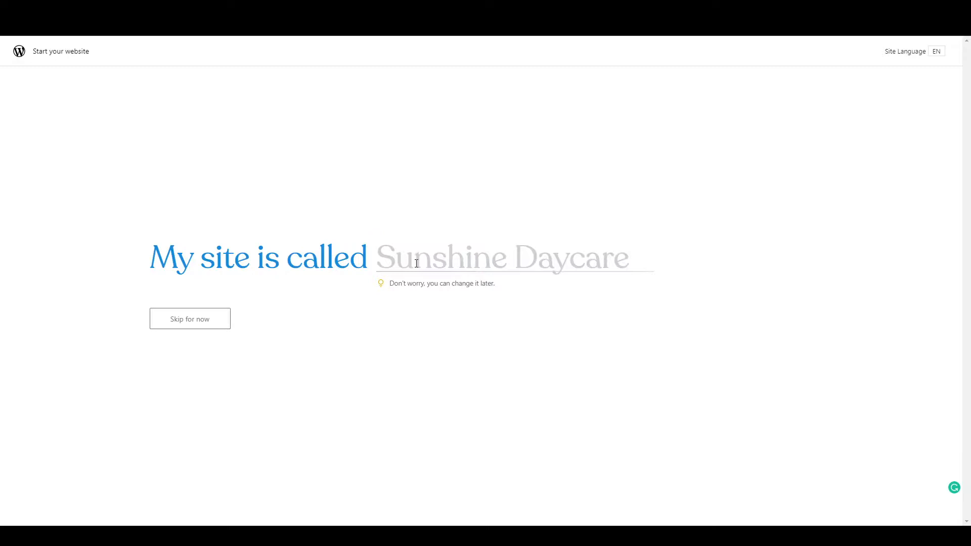
{"action": "type", "text": "How "}
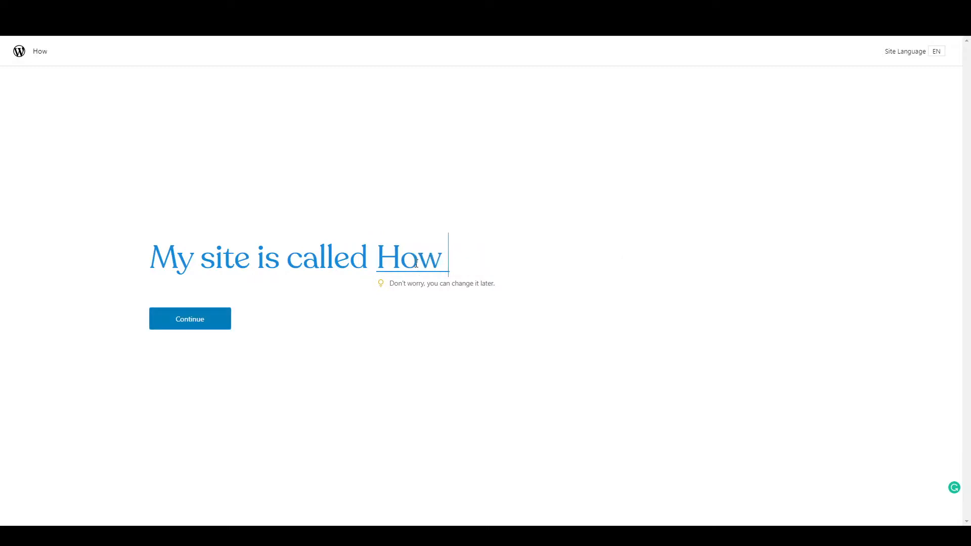
{"action": "type", "text": "to Wifi"}
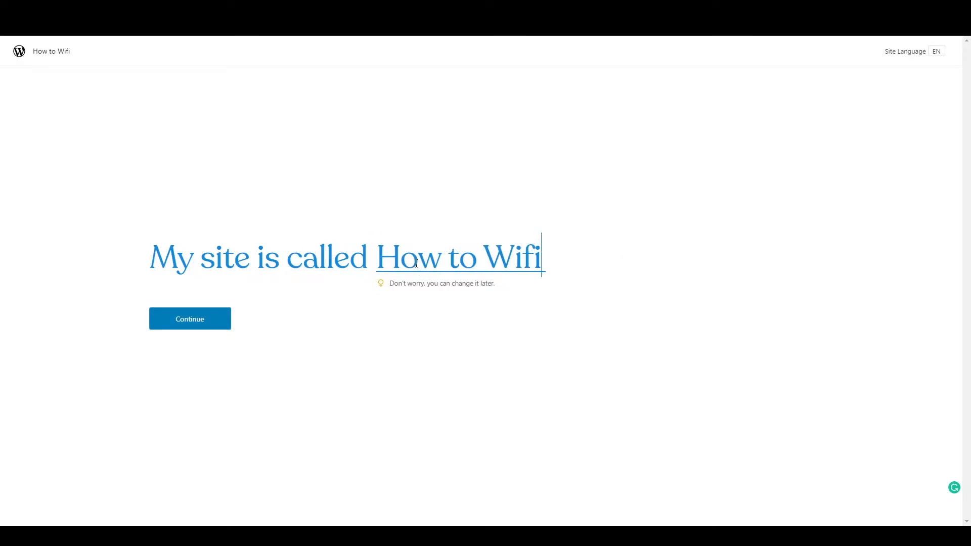
{"action": "left_click", "coordinate": [197, 325]}
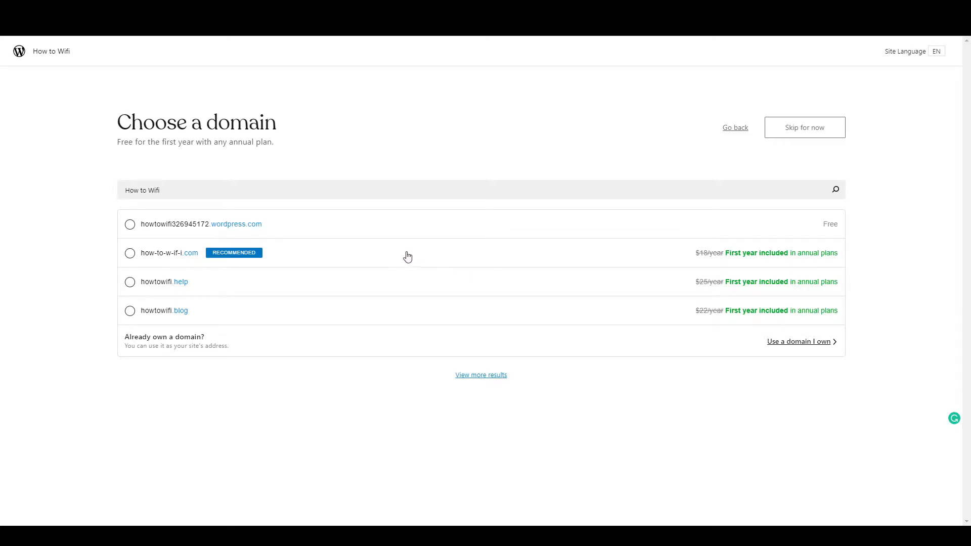
- Choose the free howtowifi326945172.wordpress.com domain and pick the Bowen homepage design
{"action": "left_click", "coordinate": [129, 226]}
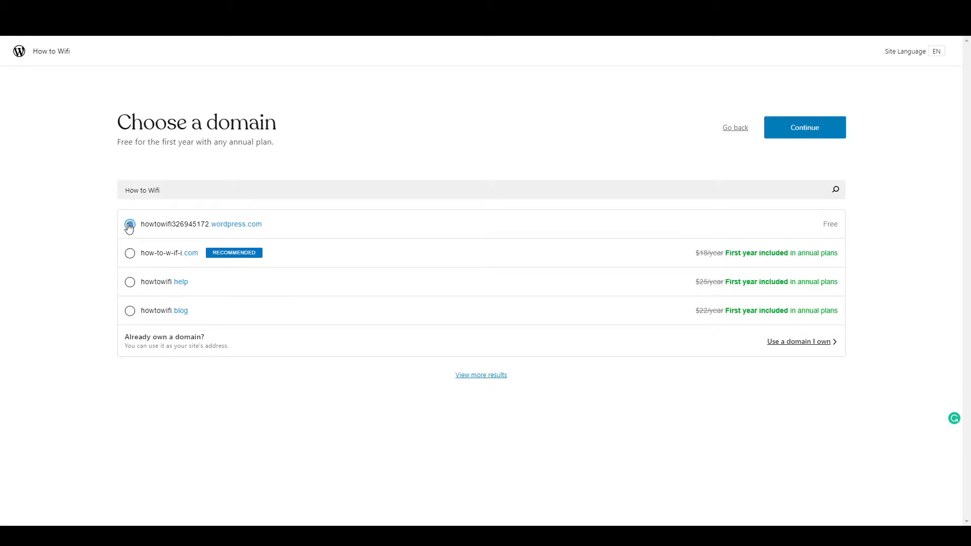
{"action": "left_click", "coordinate": [830, 131]}
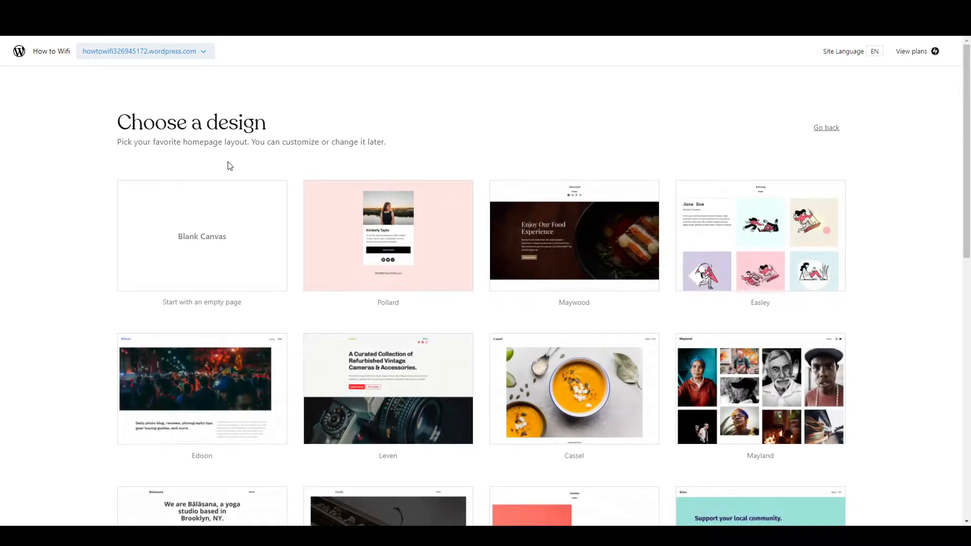
{"action": "scroll", "coordinate": [477, 176], "scroll_direction": "down", "scroll_amount": 10}
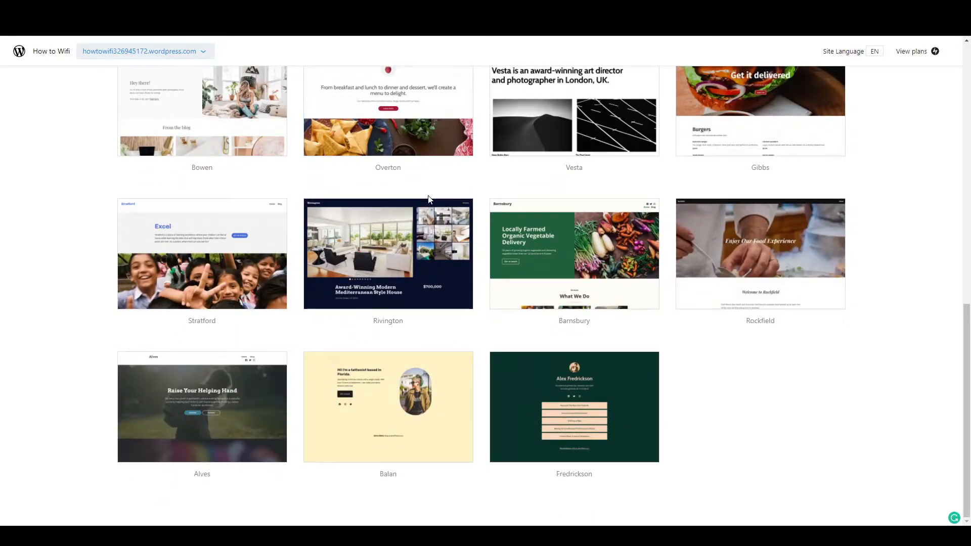
{"action": "scroll", "coordinate": [427, 198], "scroll_direction": "up", "scroll_amount": 4}
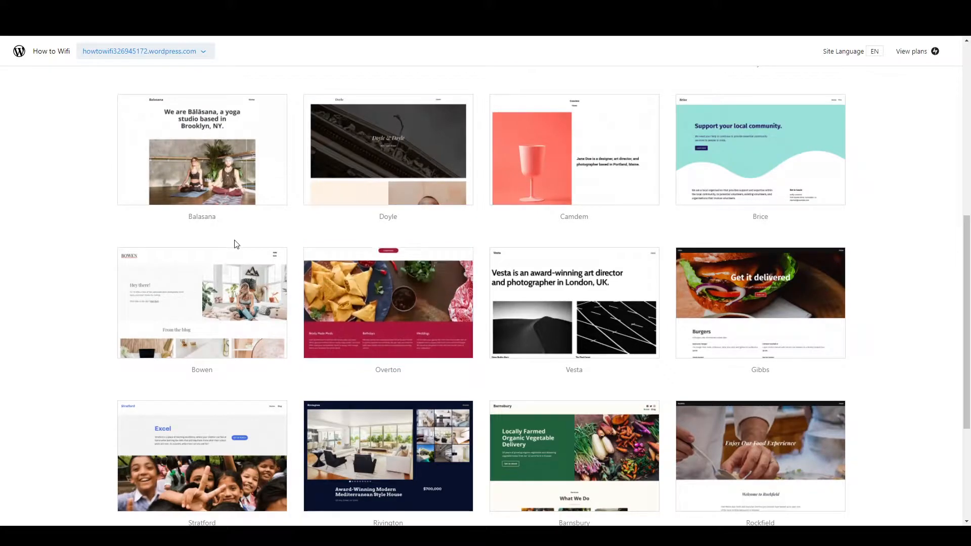
{"action": "left_click", "coordinate": [210, 321]}
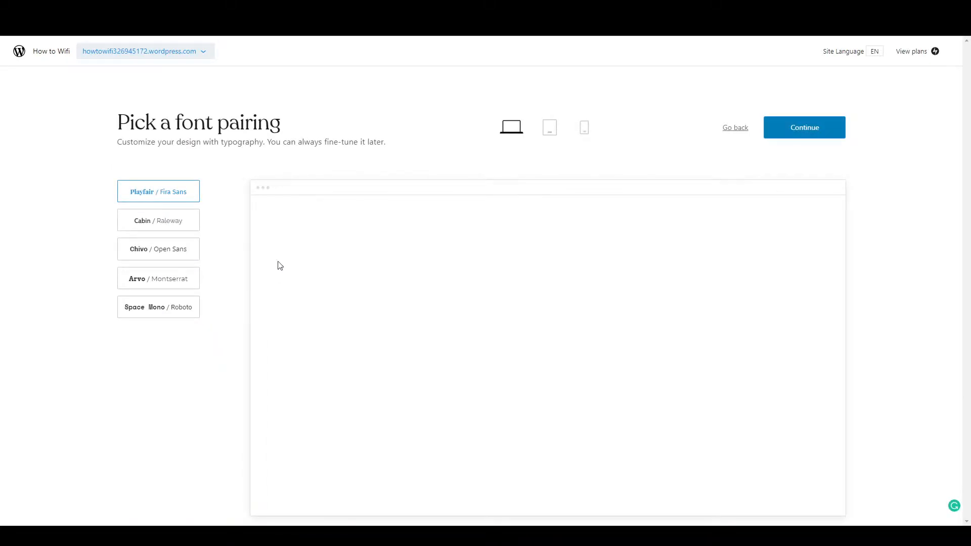
- Examine the Bowen design in the desktop, tablet and phone previews
{"action": "scroll", "coordinate": [393, 355], "scroll_direction": "down", "scroll_amount": 3}
{"action": "scroll", "coordinate": [392, 352], "scroll_direction": "down", "scroll_amount": 5}
{"action": "scroll", "coordinate": [392, 350], "scroll_direction": "up", "scroll_amount": 8}
{"action": "scroll", "coordinate": [393, 349], "scroll_direction": "down", "scroll_amount": 3}
{"action": "scroll", "coordinate": [394, 347], "scroll_direction": "down", "scroll_amount": 8}
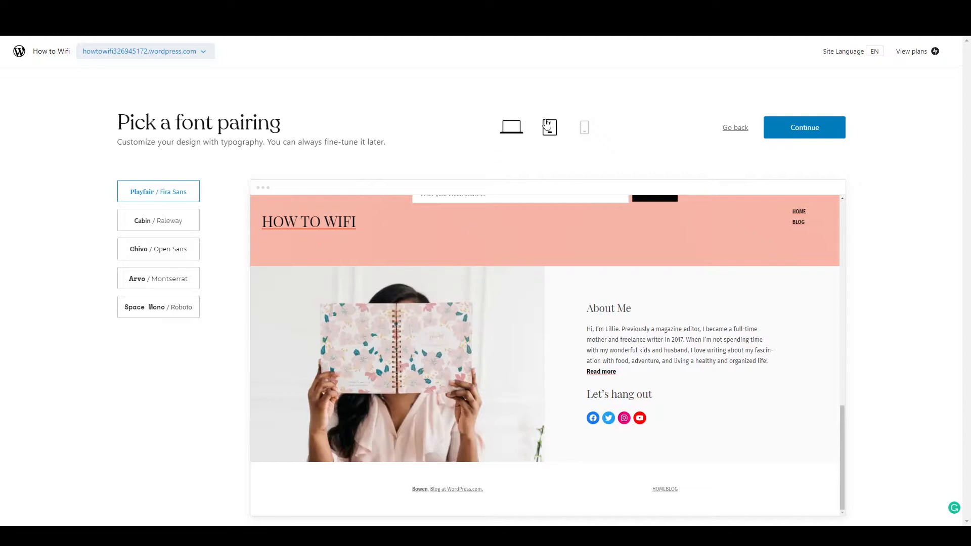
{"action": "left_click", "coordinate": [549, 126]}
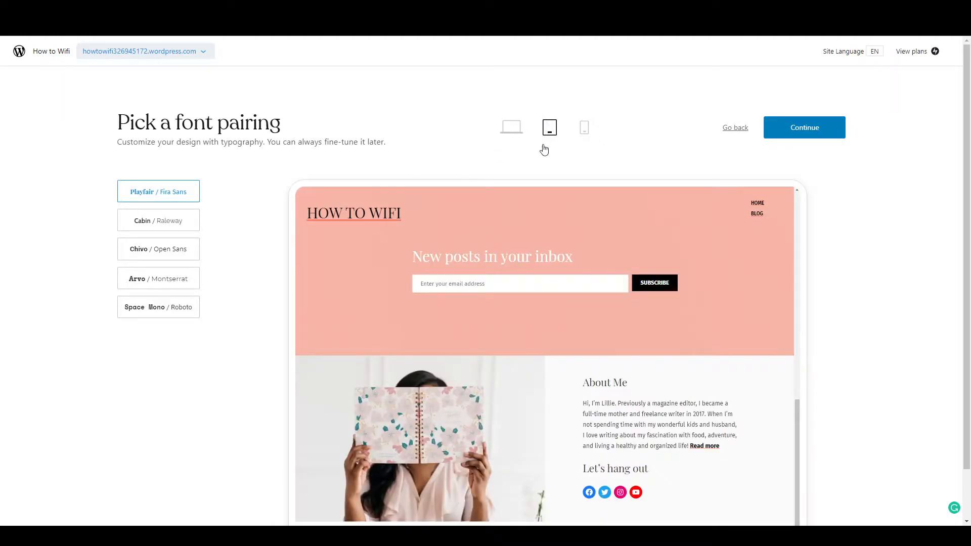
{"action": "scroll", "coordinate": [506, 236], "scroll_direction": "down", "scroll_amount": 1}
{"action": "scroll", "coordinate": [508, 233], "scroll_direction": "up", "scroll_amount": 1}
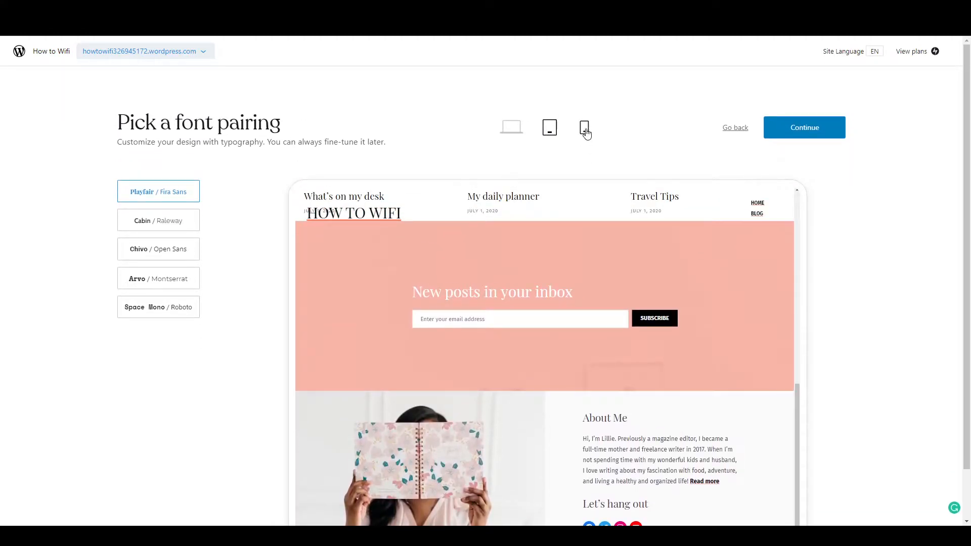
{"action": "left_click", "coordinate": [585, 129]}
{"action": "scroll", "coordinate": [510, 313], "scroll_direction": "down", "scroll_amount": 3}
{"action": "scroll", "coordinate": [568, 310], "scroll_direction": "up", "scroll_amount": 5}
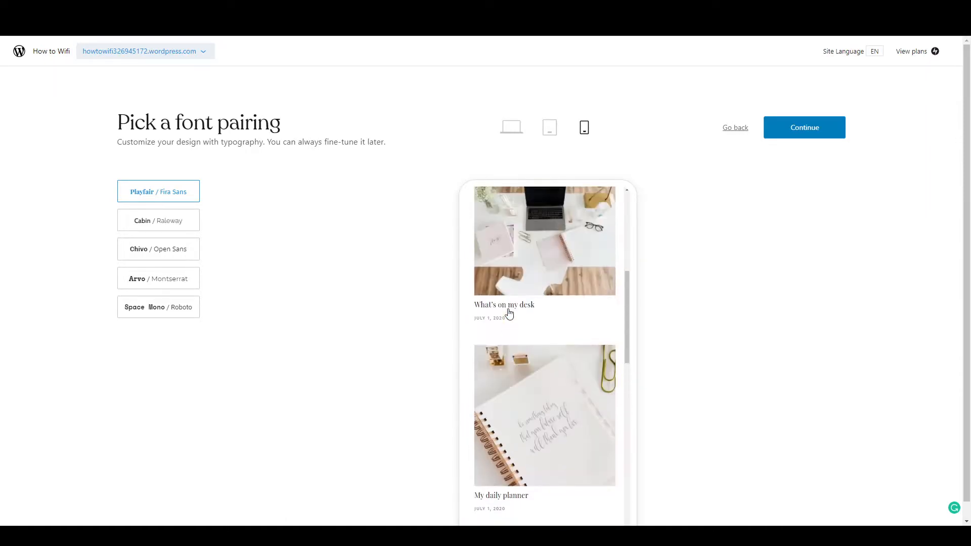
- Compare how the available font pairings look on the Bowen design in the phone preview
{"action": "left_click", "coordinate": [161, 224]}
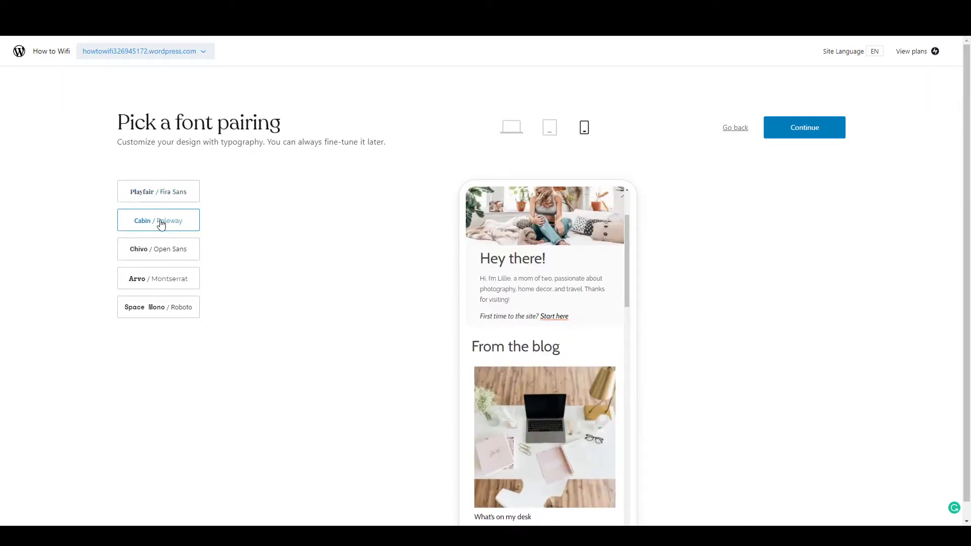
{"action": "left_click", "coordinate": [168, 253]}
{"action": "left_click", "coordinate": [167, 279]}
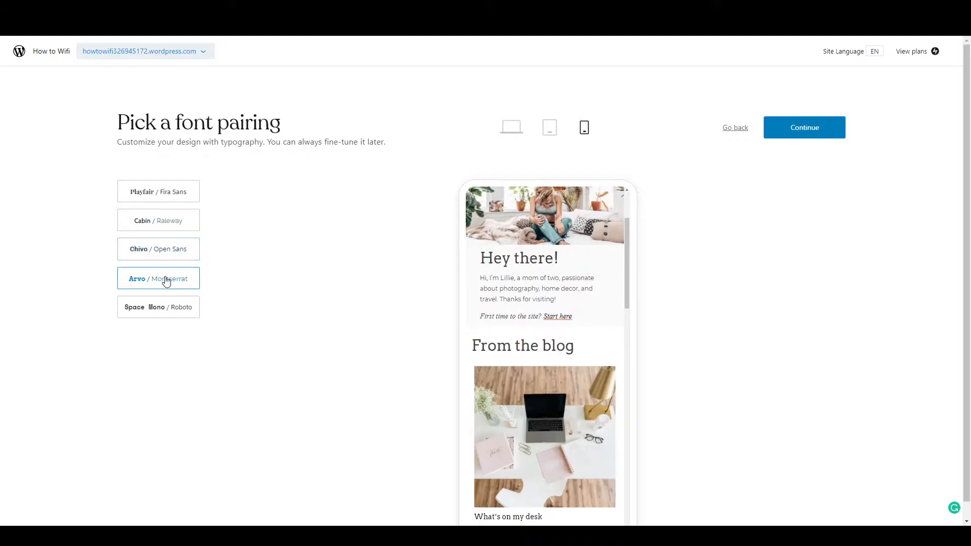
{"action": "left_click", "coordinate": [178, 192]}
{"action": "left_click", "coordinate": [178, 220]}
{"action": "left_click", "coordinate": [178, 248]}
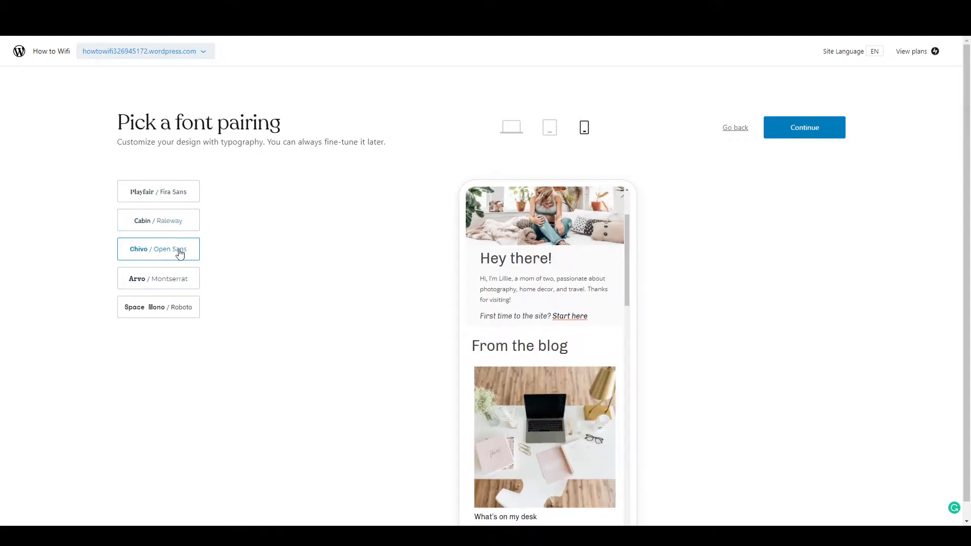
{"action": "left_click", "coordinate": [168, 288]}
{"action": "left_click", "coordinate": [170, 307]}
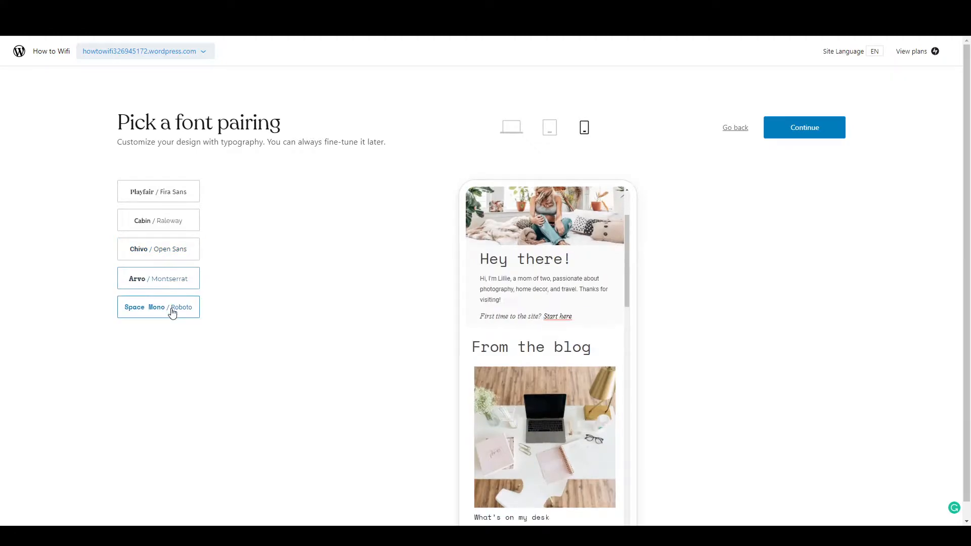
{"action": "left_click", "coordinate": [167, 222]}
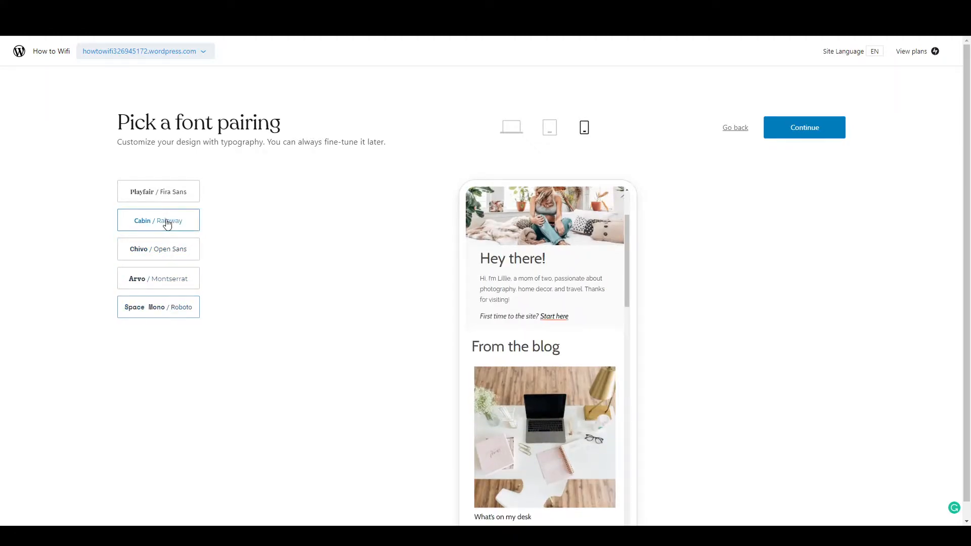
{"action": "left_click", "coordinate": [172, 262]}
- Apply the Space Mono / Roboto font pairing, check it in the desktop preview, and skip the feature selection
{"action": "left_click", "coordinate": [174, 310]}
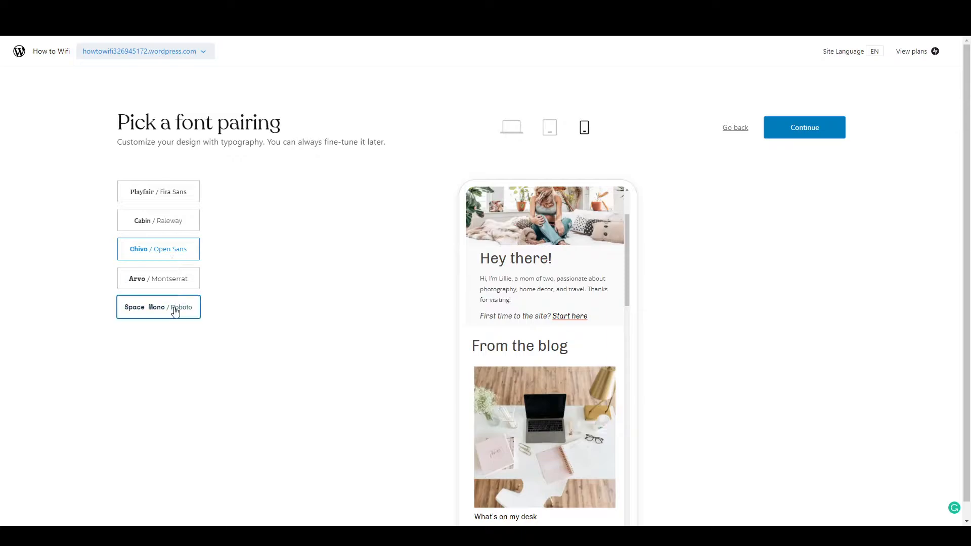
{"action": "left_click", "coordinate": [512, 127]}
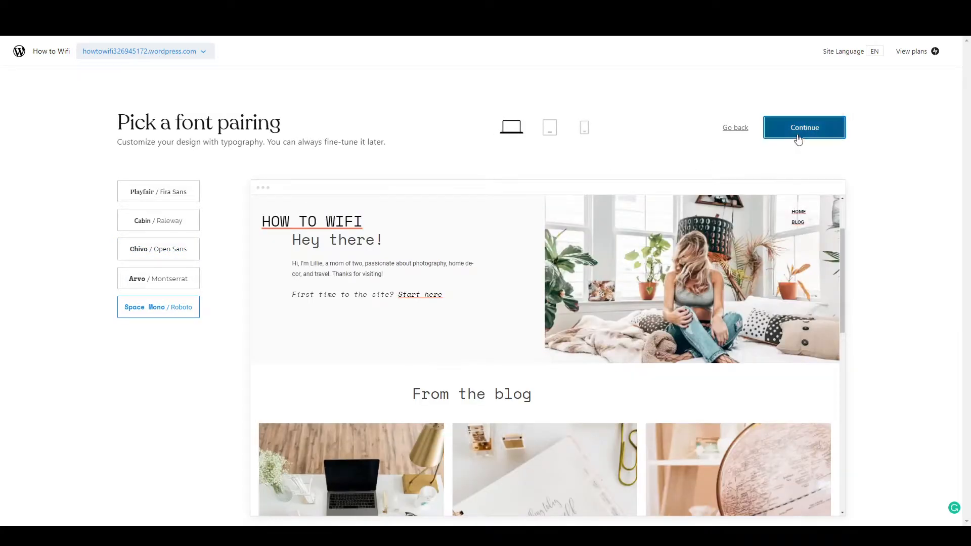
{"action": "left_click", "coordinate": [800, 132]}
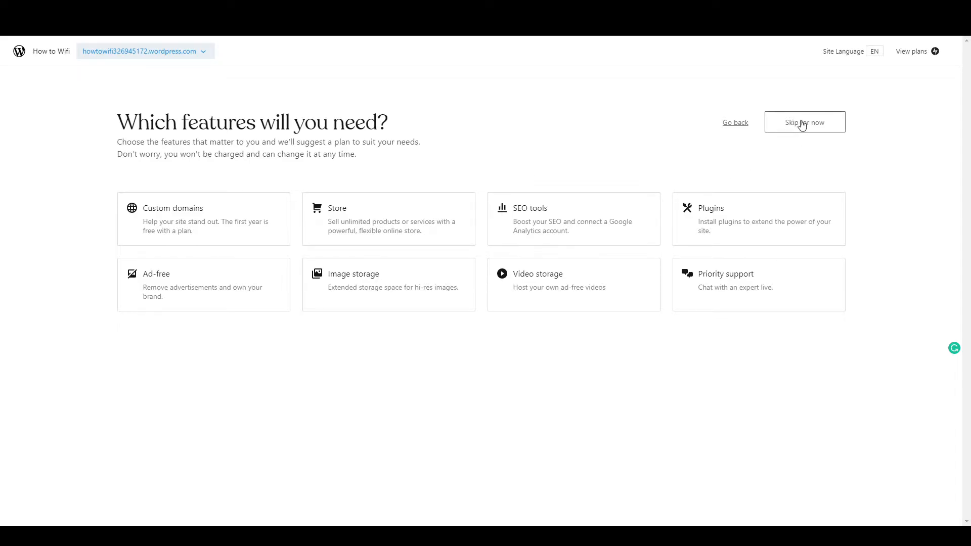
{"action": "left_click", "coordinate": [802, 126]}
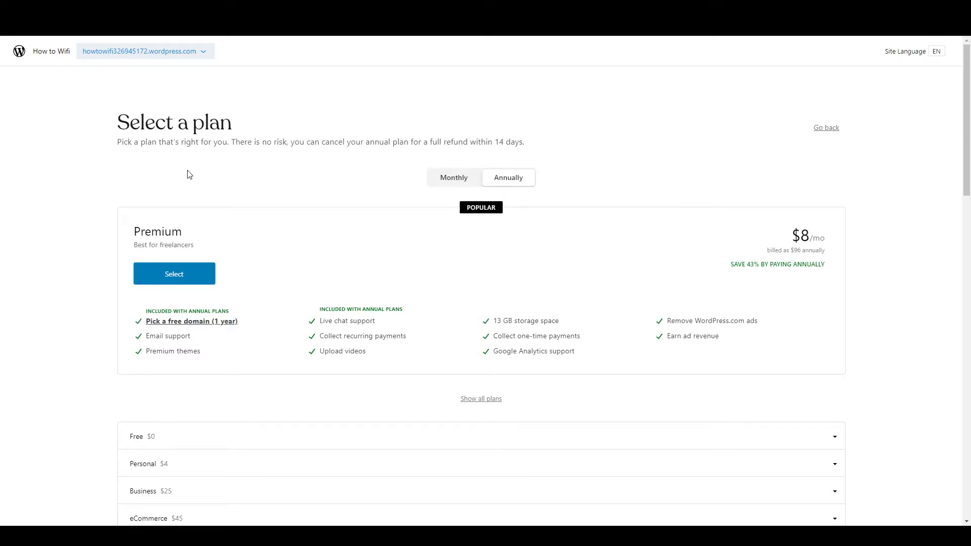
- Review the available plans and the detailed feature comparison down to the monthly prices
{"action": "scroll", "coordinate": [199, 207], "scroll_direction": "down", "scroll_amount": 2}
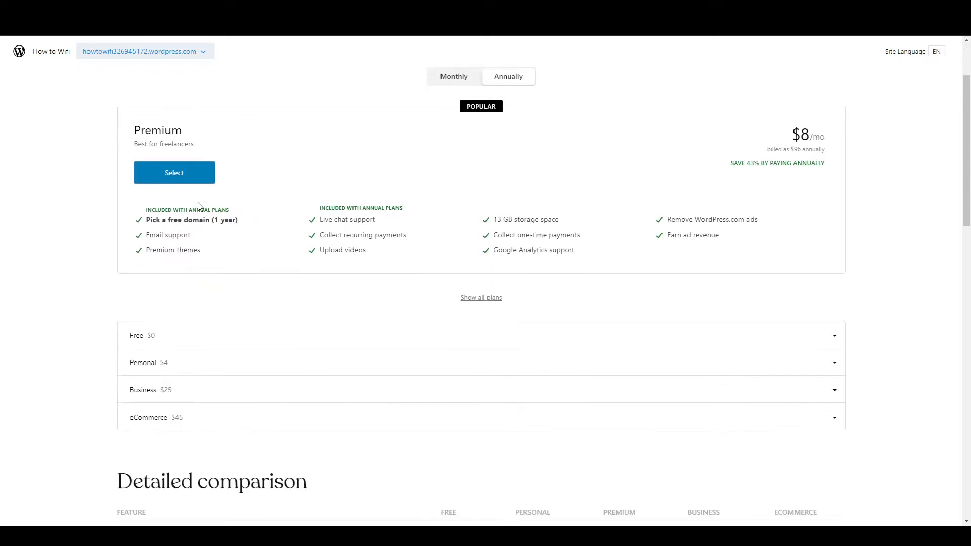
{"action": "scroll", "coordinate": [200, 209], "scroll_direction": "down", "scroll_amount": 2}
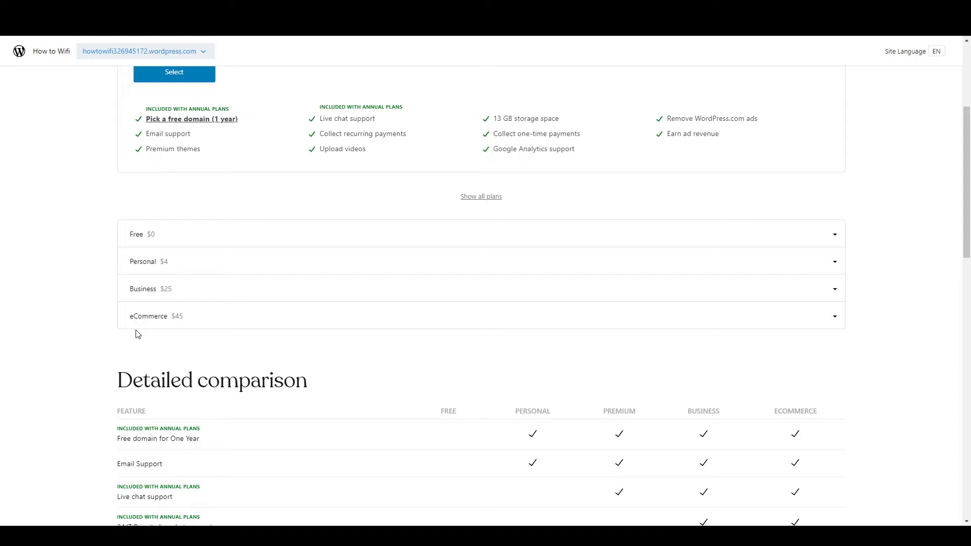
{"action": "scroll", "coordinate": [136, 333], "scroll_direction": "down", "scroll_amount": 8}
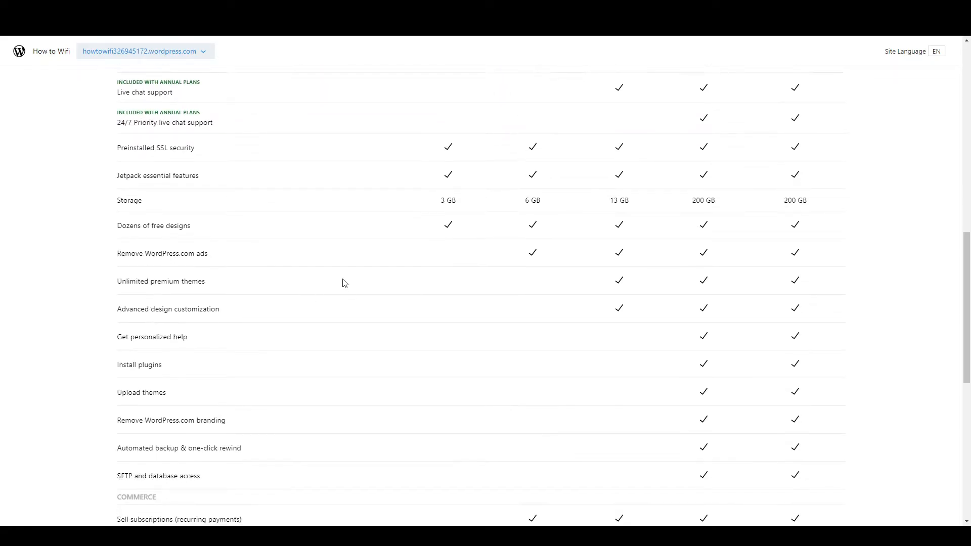
{"action": "scroll", "coordinate": [434, 232], "scroll_direction": "up", "scroll_amount": 2}
{"action": "scroll", "coordinate": [434, 249], "scroll_direction": "down", "scroll_amount": 10}
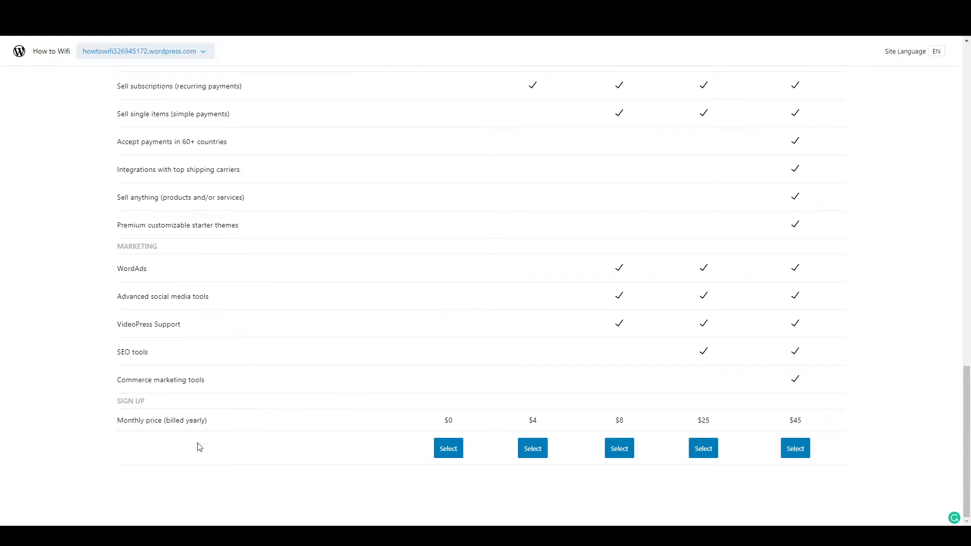
- Choose the $0 plan and skip the welcome tour in the page editor
{"action": "left_click", "coordinate": [459, 450]}
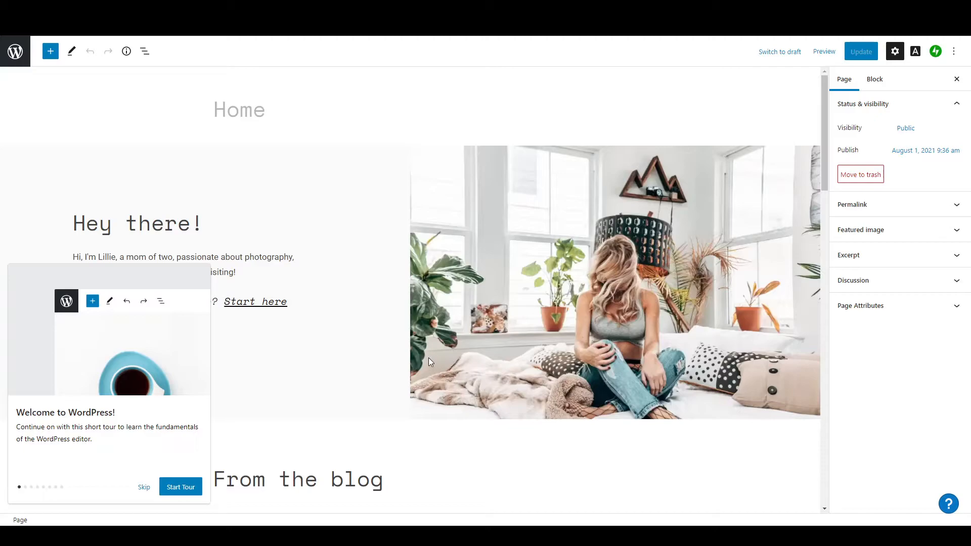
{"action": "left_click", "coordinate": [143, 488]}
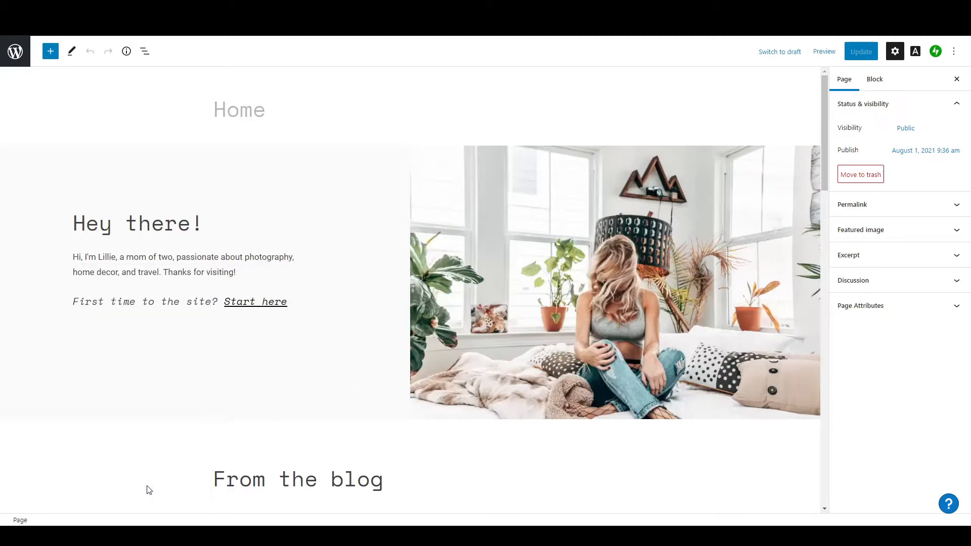
- Replace the introductory paragraph below the "Hey there!" heading with "Welcome to our site!"
{"action": "left_click", "coordinate": [143, 231]}
{"action": "left_click", "coordinate": [175, 214]}
{"action": "left_click", "coordinate": [124, 212]}
{"action": "left_click", "coordinate": [142, 245]}
{"action": "left_click", "coordinate": [200, 255]}
{"action": "left_click_drag", "start_coordinate": [245, 257], "coordinate": [74, 244]}
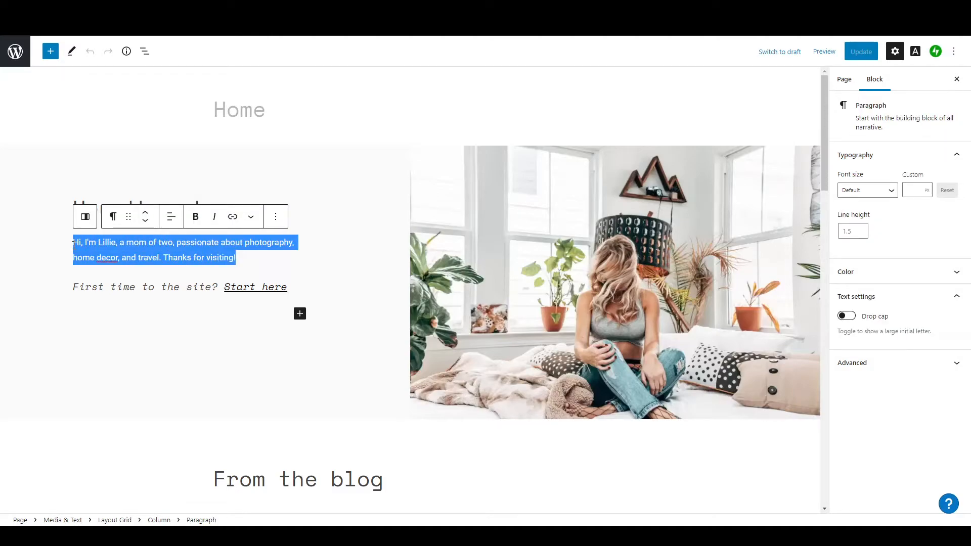
{"action": "type", "text": "We"}
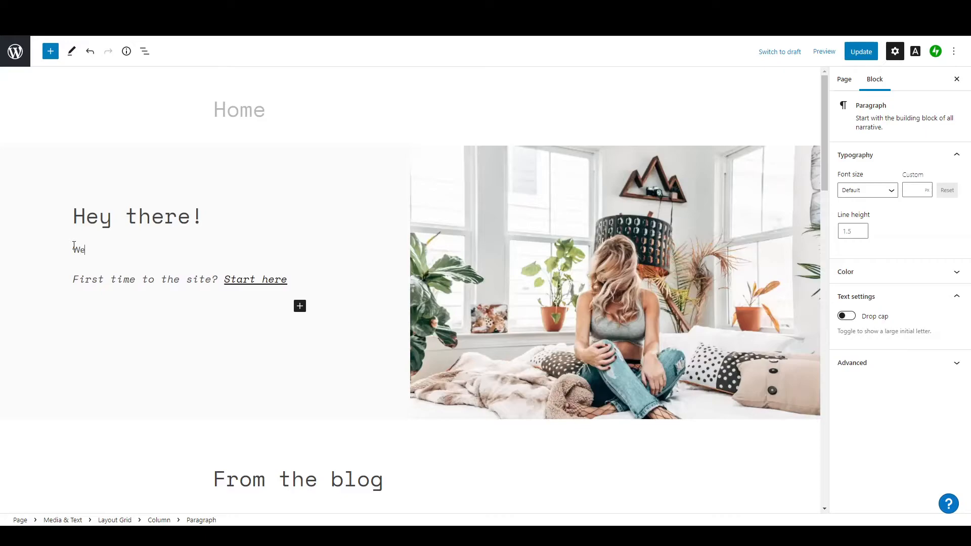
{"action": "type", "text": "lcome to our site!"}
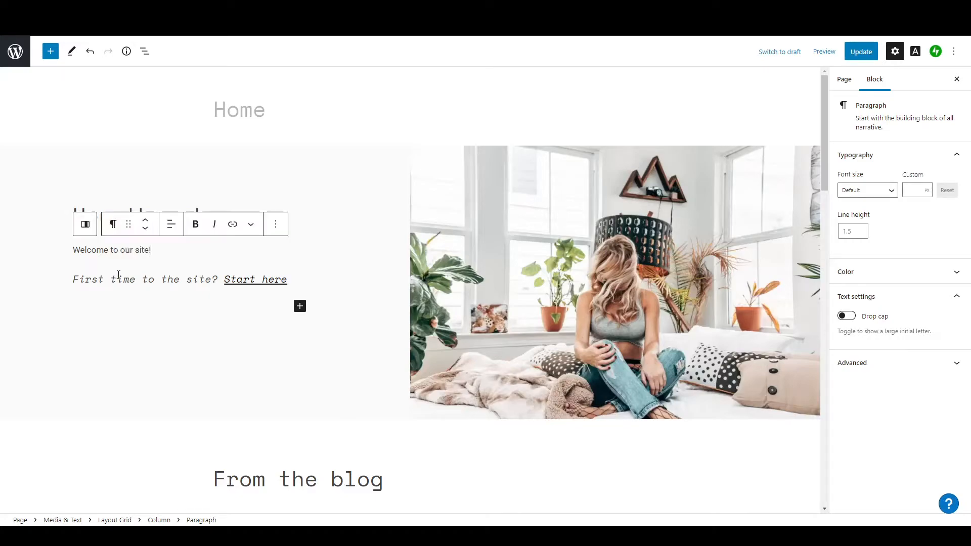
- Try bold formatting on the welcome text, and move the paragraph above the heading and back below it
{"action": "left_click", "coordinate": [310, 314]}
{"action": "double_click", "coordinate": [114, 250]}
{"action": "left_click_drag", "start_coordinate": [167, 250], "coordinate": [72, 250]}
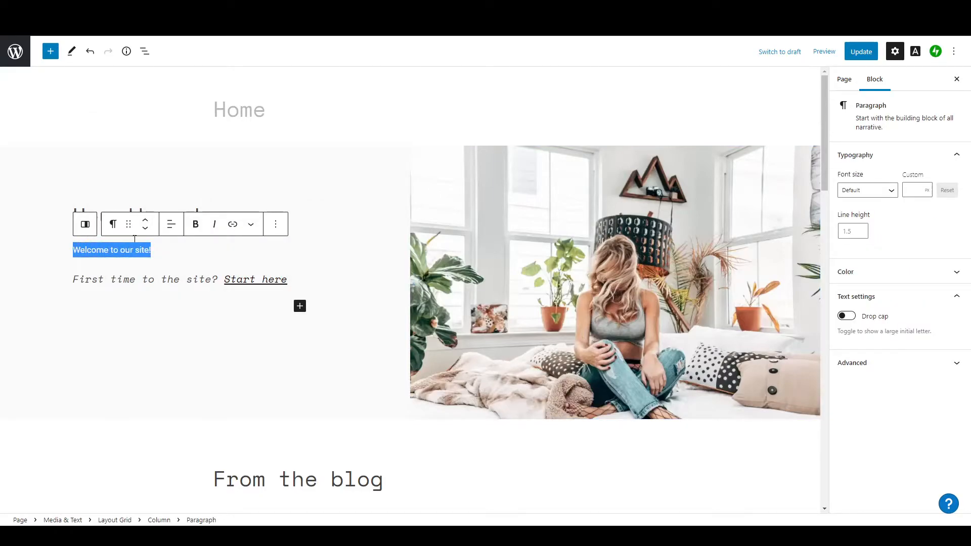
{"action": "left_click", "coordinate": [196, 225]}
{"action": "left_click", "coordinate": [195, 223]}
{"action": "left_click", "coordinate": [145, 221]}
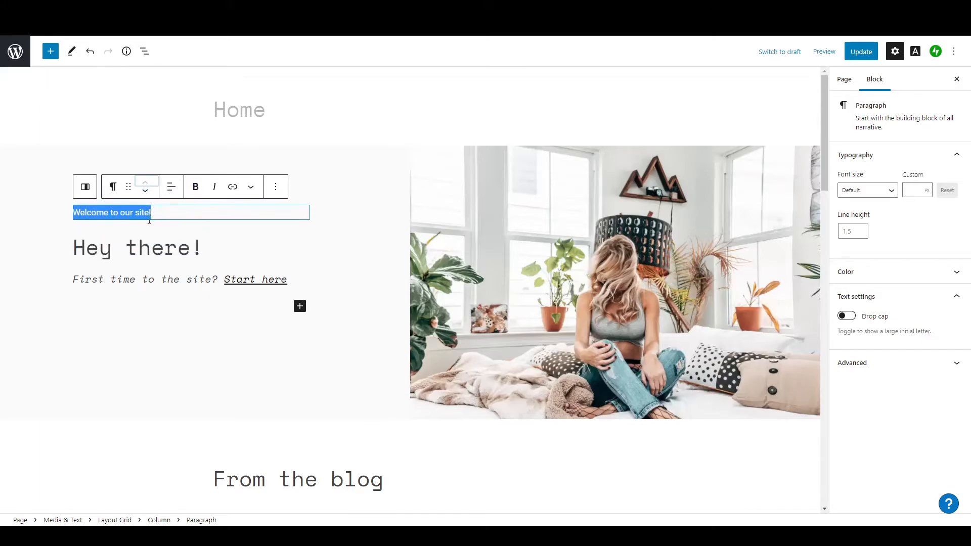
{"action": "left_click", "coordinate": [145, 190]}
{"action": "left_click", "coordinate": [156, 282]}
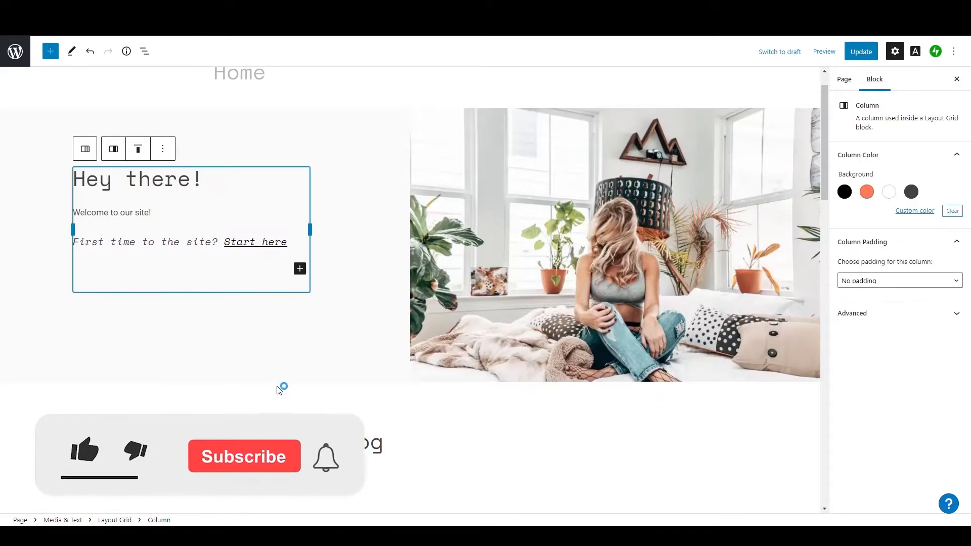
- Replace the hero image beside the welcome text with the planner and sticker sheet photo from the media library
{"action": "left_click", "coordinate": [511, 324]}
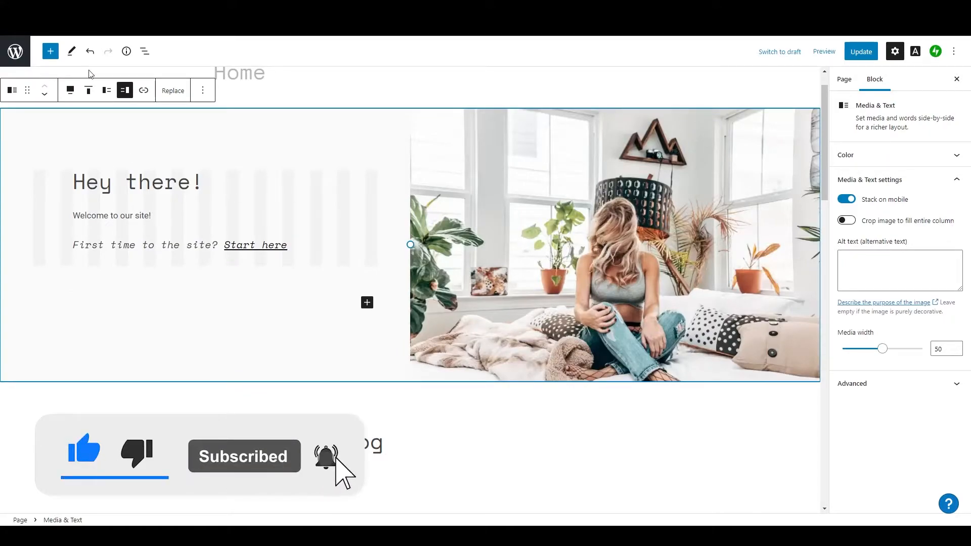
{"action": "left_click", "coordinate": [172, 95]}
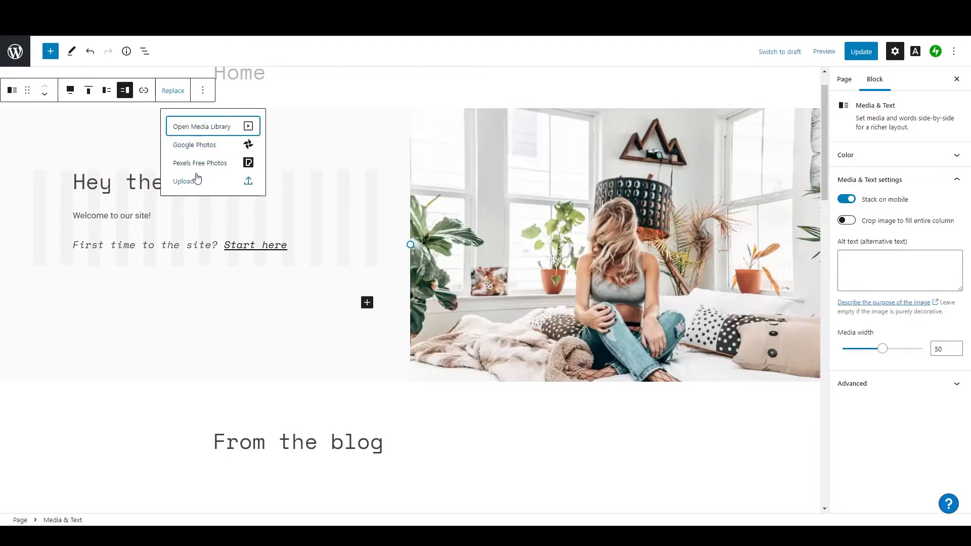
{"action": "left_click", "coordinate": [202, 132]}
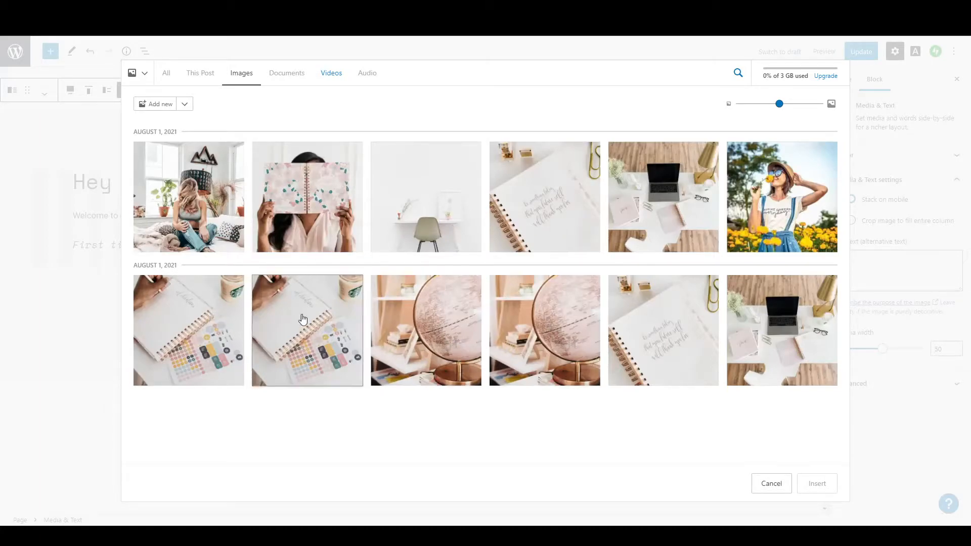
{"action": "left_click", "coordinate": [226, 335]}
{"action": "left_click", "coordinate": [819, 485]}
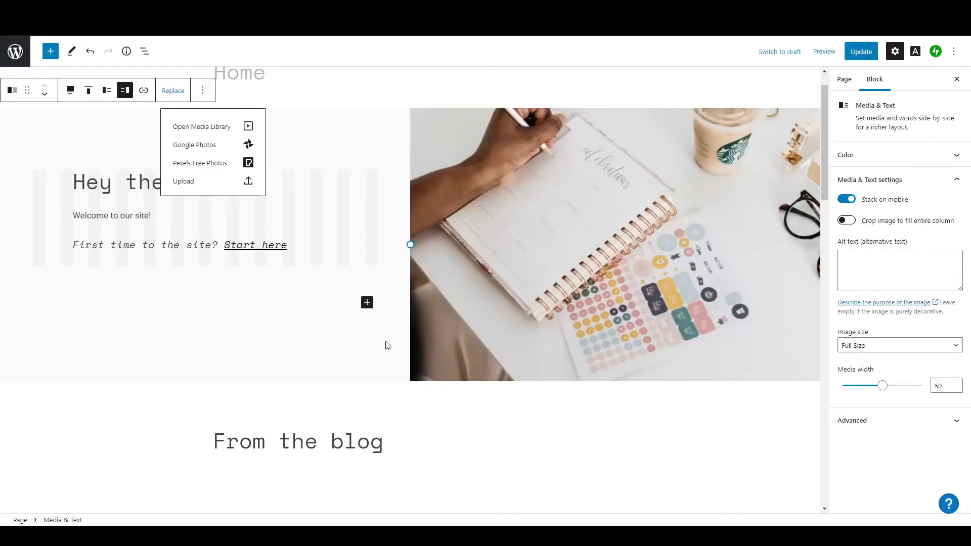
- Look through the rest of the homepage, including the blog posts block, newsletter signup and About Me section
{"action": "scroll", "coordinate": [301, 317], "scroll_direction": "down", "scroll_amount": 6}
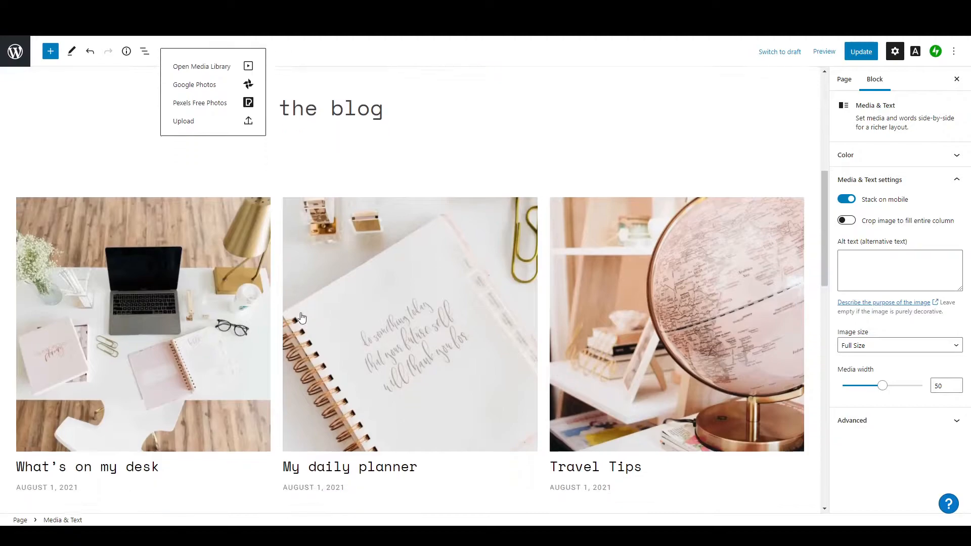
{"action": "scroll", "coordinate": [301, 317], "scroll_direction": "down", "scroll_amount": 3}
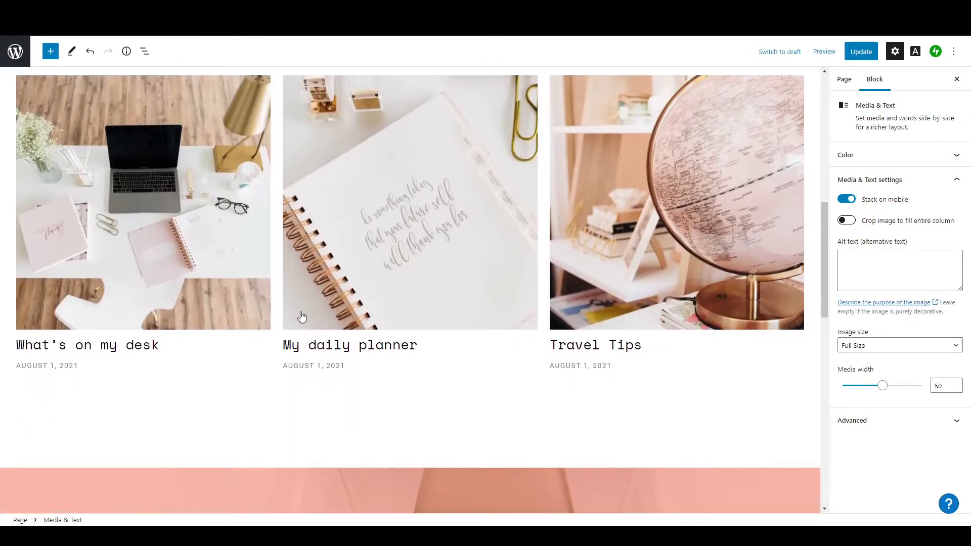
{"action": "left_click", "coordinate": [151, 208]}
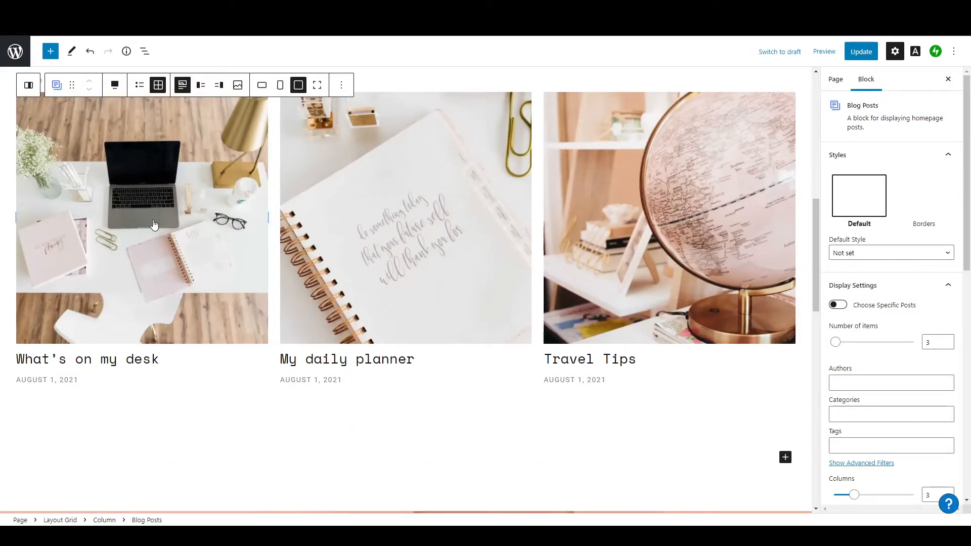
{"action": "scroll", "coordinate": [200, 384], "scroll_direction": "down", "scroll_amount": 10}
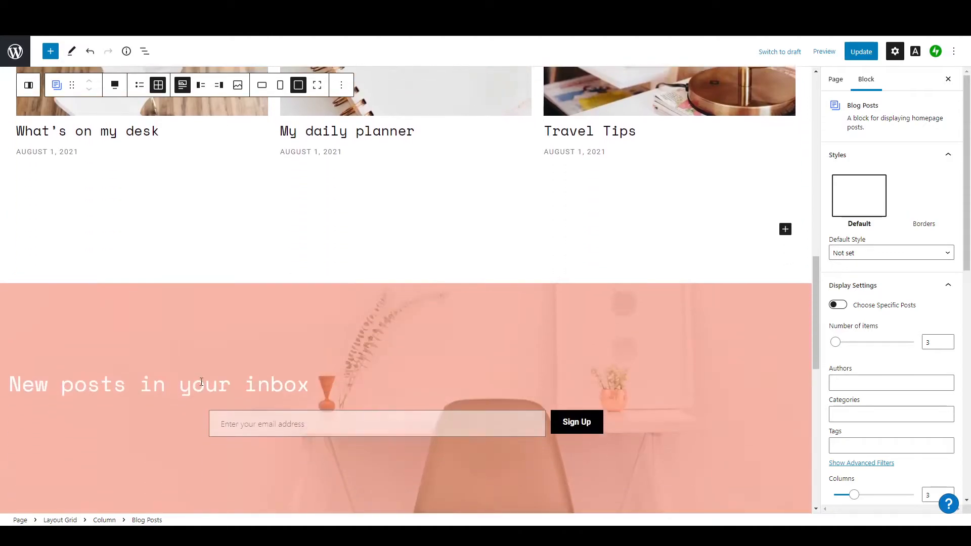
{"action": "scroll", "coordinate": [200, 385], "scroll_direction": "down", "scroll_amount": 1}
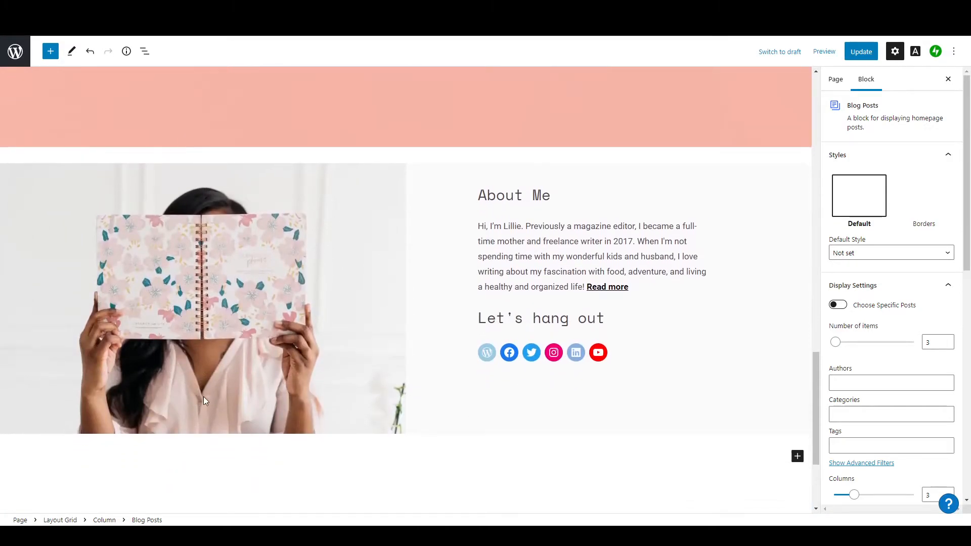
{"action": "scroll", "coordinate": [415, 302], "scroll_direction": "up", "scroll_amount": 12}
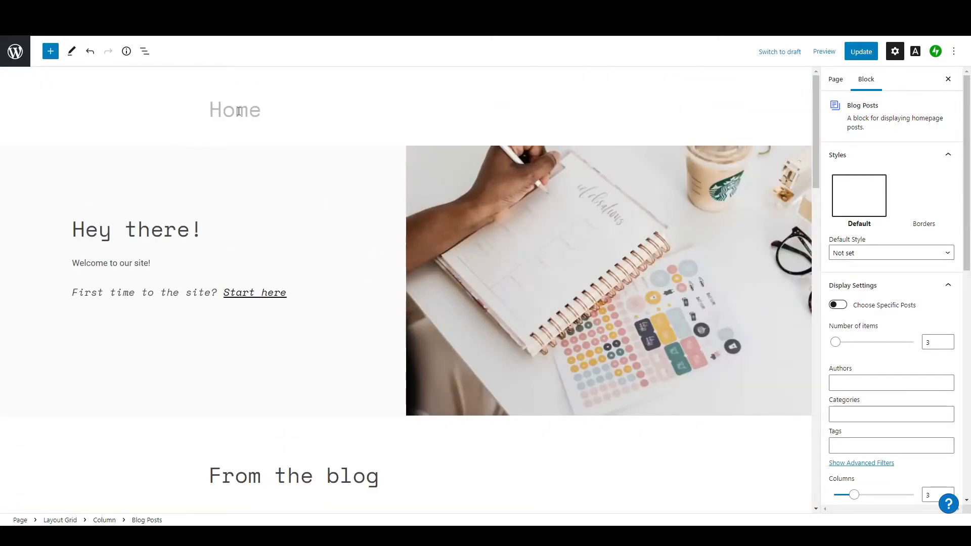
- Set the page title to "Your Blog" and update the page
{"action": "left_click", "coordinate": [239, 112]}
{"action": "left_click", "coordinate": [268, 111]}
{"action": "left_click_drag", "start_coordinate": [270, 111], "coordinate": [205, 113]}
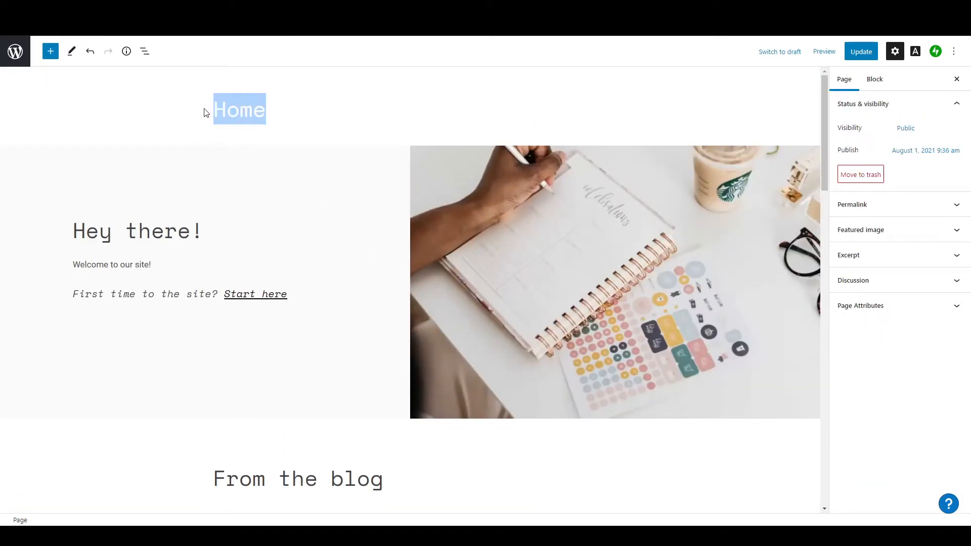
{"action": "type", "text": "Your NB"}
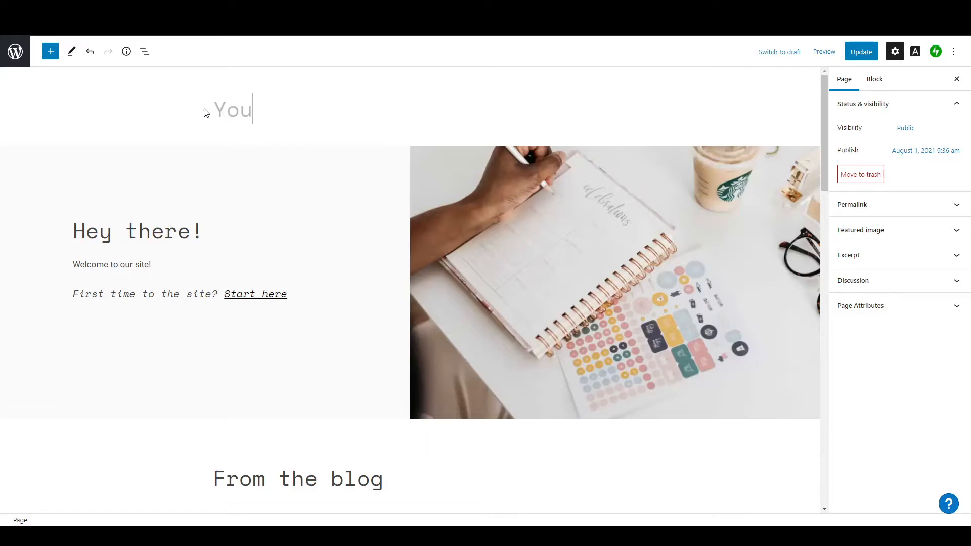
{"action": "key", "text": "BackSpace"}
{"action": "key", "text": "BackSpace"}
{"action": "type", "text": "Blog"}
{"action": "left_click", "coordinate": [862, 51]}
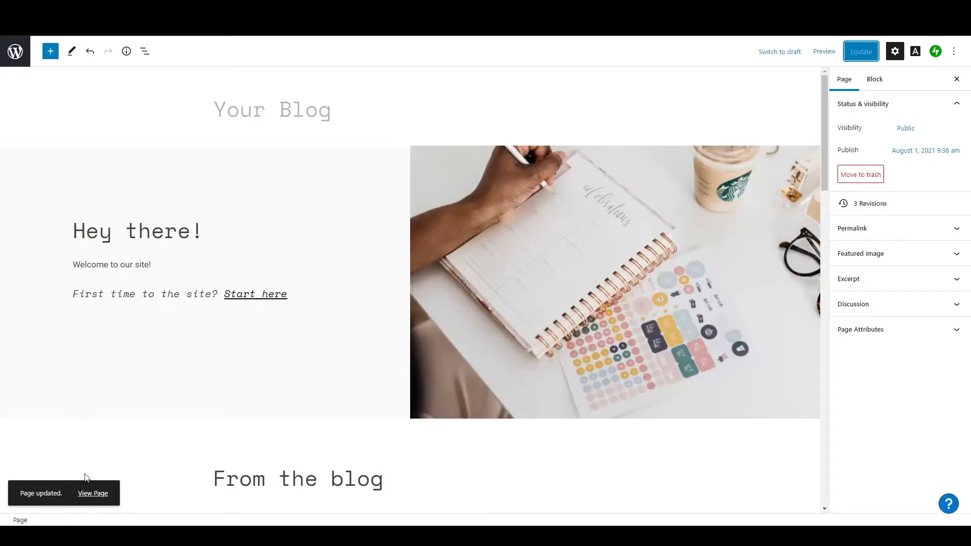
- View the updated page on the unlaunched site and check its content from start to end
{"action": "left_click", "coordinate": [95, 495]}
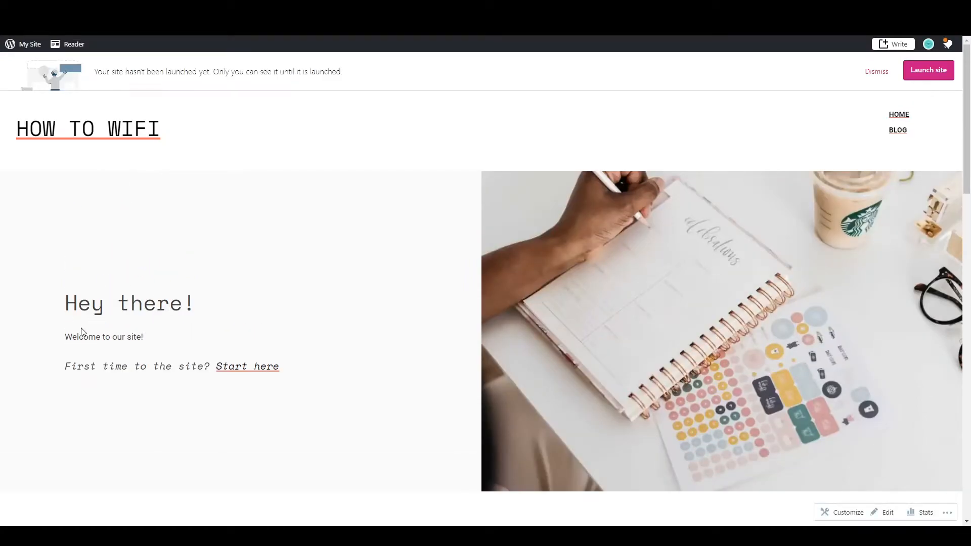
{"action": "scroll", "coordinate": [82, 332], "scroll_direction": "down", "scroll_amount": 10}
{"action": "scroll", "coordinate": [83, 332], "scroll_direction": "up", "scroll_amount": 10}
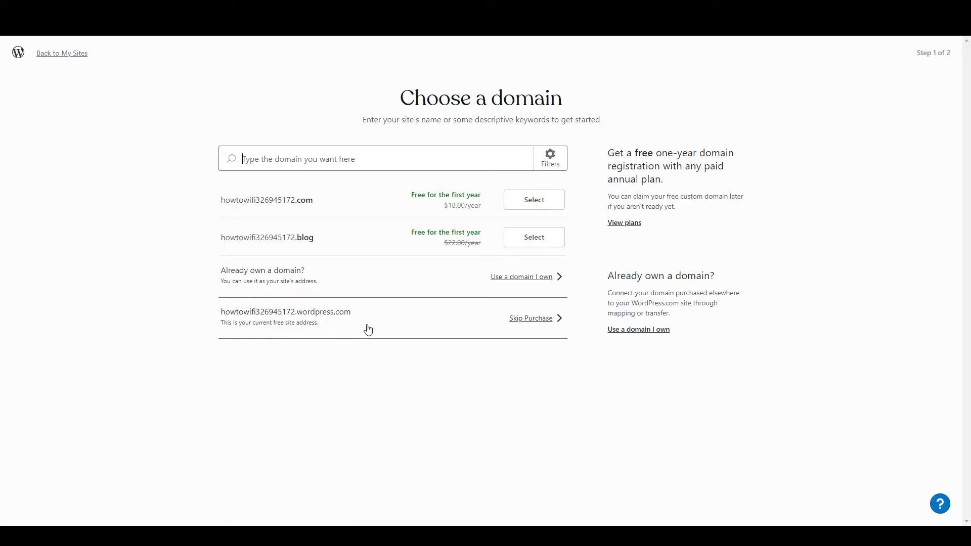
- Launch the site with its current free wordpress.com address and without a paid plan
{"action": "left_click", "coordinate": [529, 322]}
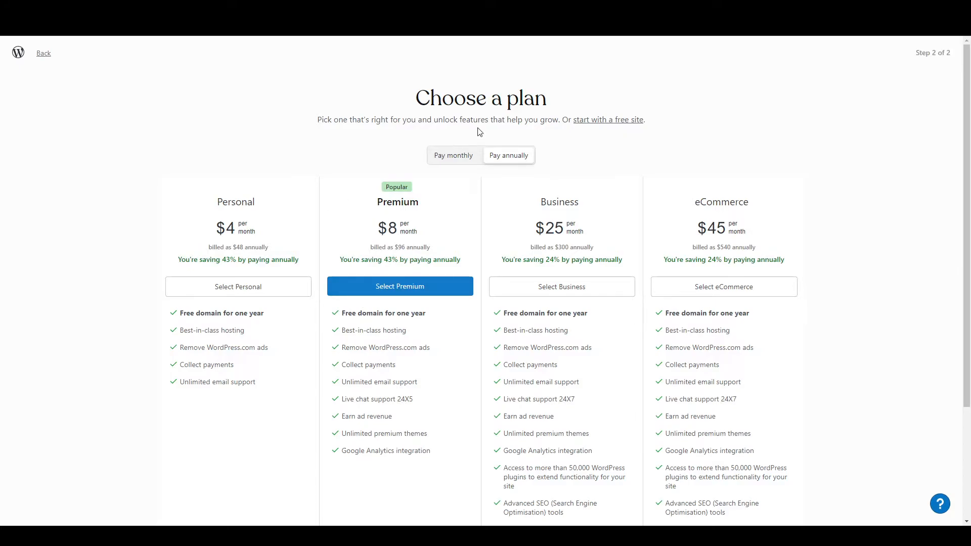
{"action": "left_click", "coordinate": [611, 122]}
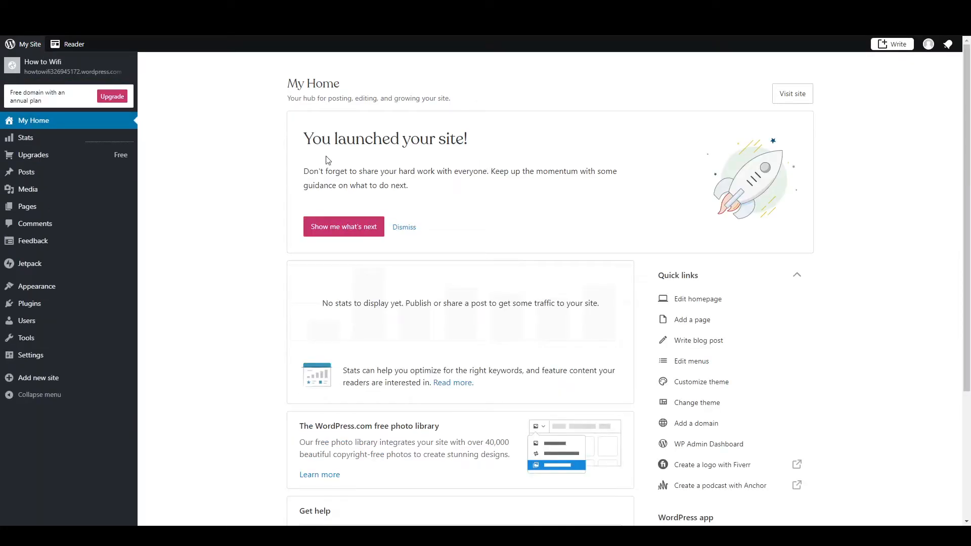
- Preview the launched site, open it as a visitor would see it, and examine the blog and newsletter sections
{"action": "left_click", "coordinate": [40, 65]}
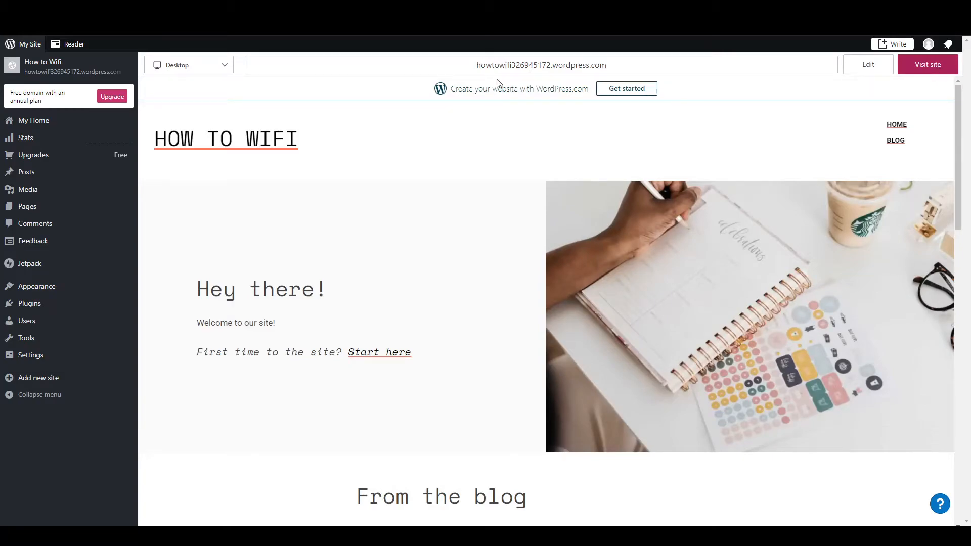
{"action": "left_click", "coordinate": [928, 64]}
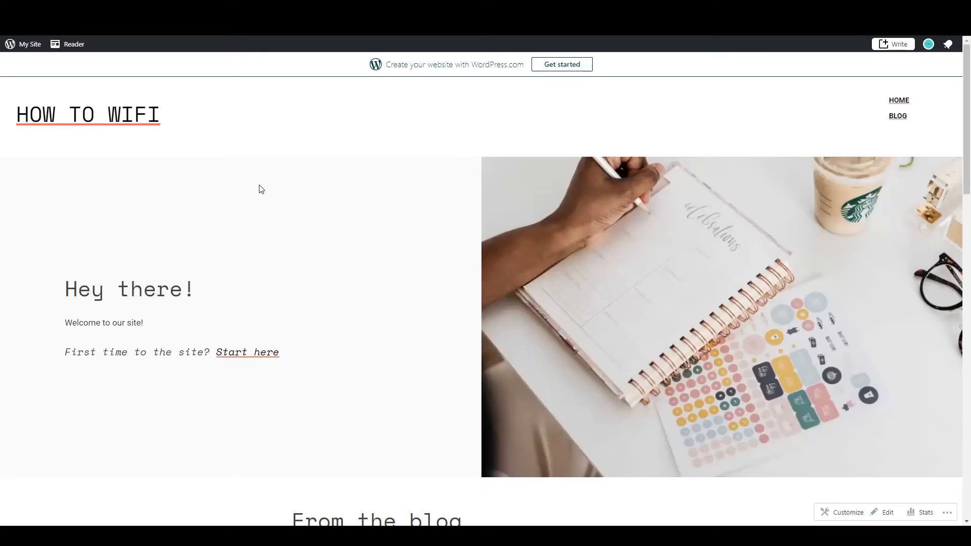
{"action": "scroll", "coordinate": [291, 182], "scroll_direction": "down", "scroll_amount": 1}
{"action": "scroll", "coordinate": [292, 181], "scroll_direction": "down", "scroll_amount": 5}
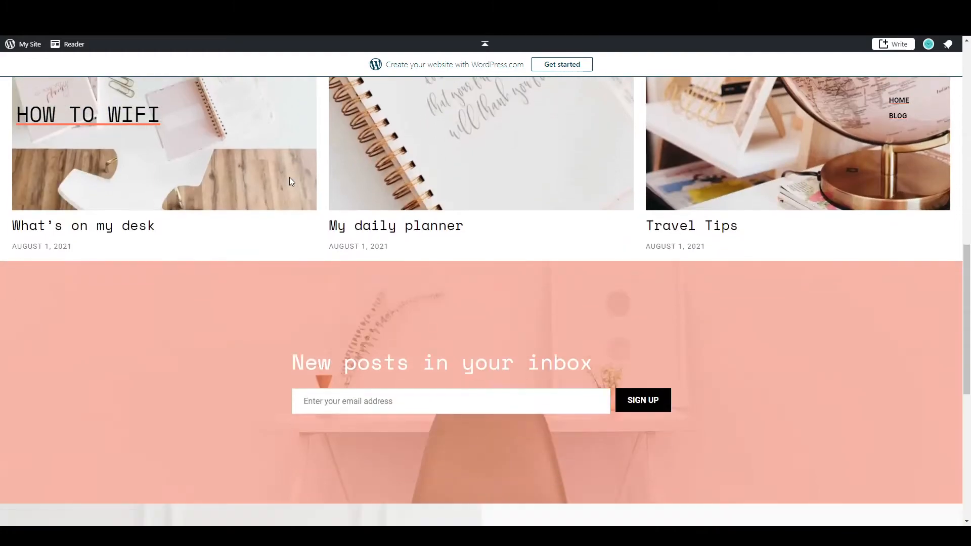
{"action": "scroll", "coordinate": [284, 175], "scroll_direction": "up", "scroll_amount": 10}
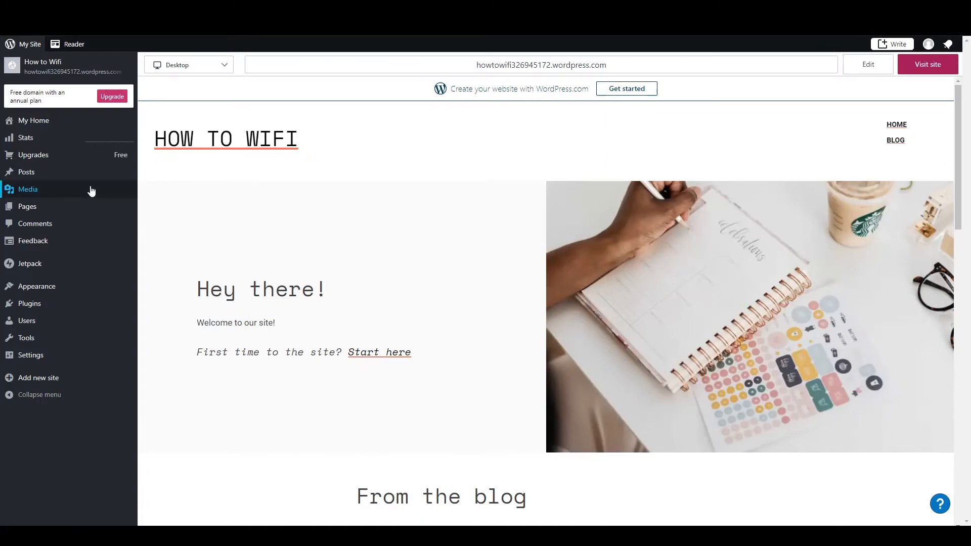
- Browse the recommended themes for the site, limited to the free ones
{"action": "mouse_move", "coordinate": [59, 175]}
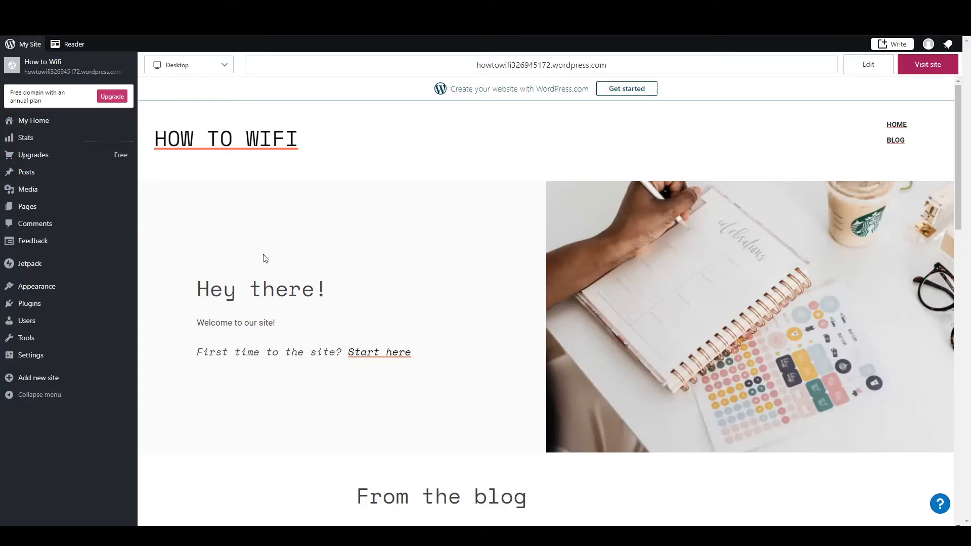
{"action": "mouse_move", "coordinate": [66, 293]}
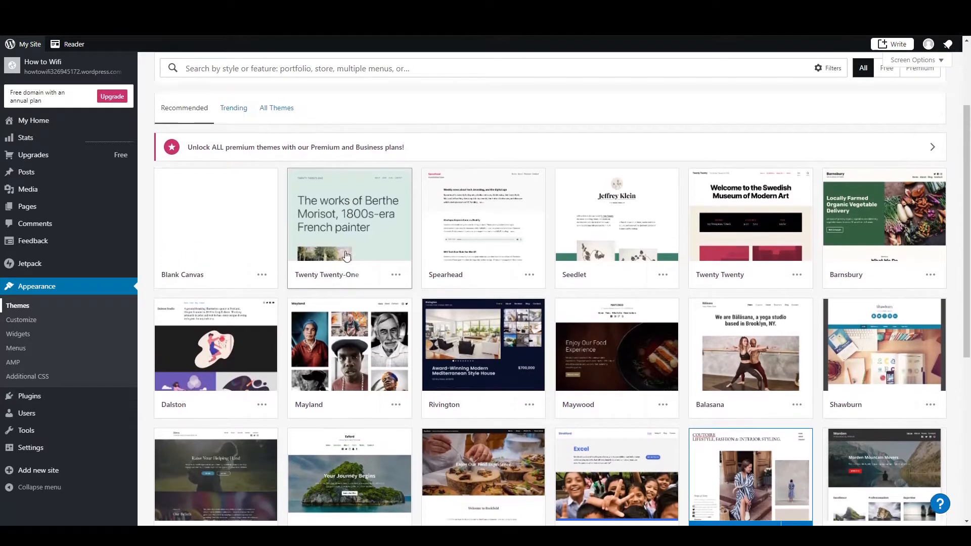
{"action": "scroll", "coordinate": [347, 255], "scroll_direction": "down", "scroll_amount": 1}
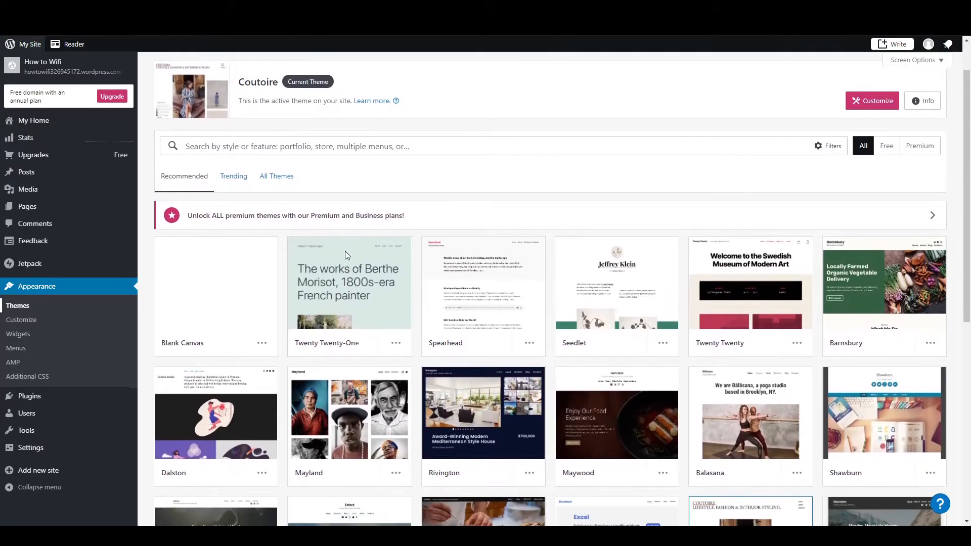
{"action": "left_click", "coordinate": [891, 146]}
{"action": "scroll", "coordinate": [366, 246], "scroll_direction": "down", "scroll_amount": 4}
{"action": "scroll", "coordinate": [366, 247], "scroll_direction": "down", "scroll_amount": 3}
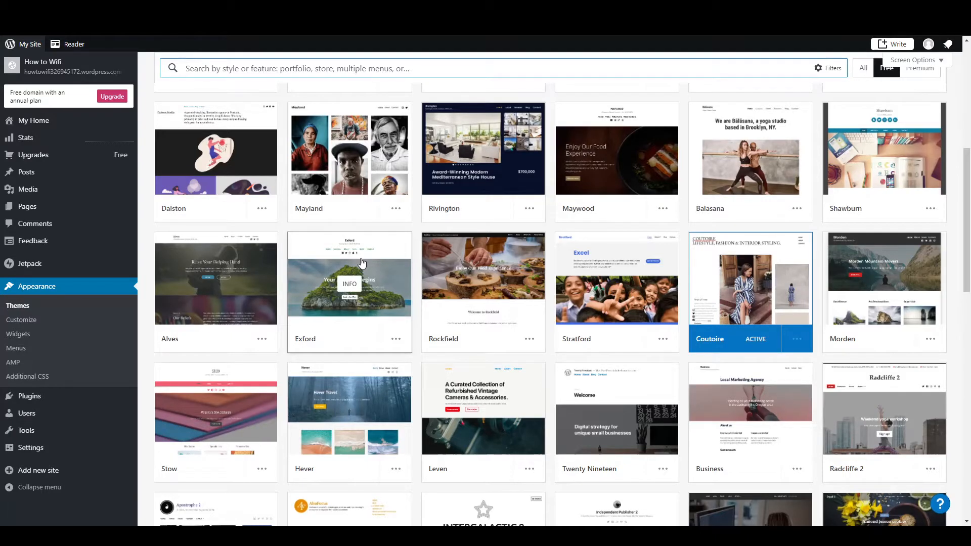
{"action": "scroll", "coordinate": [357, 265], "scroll_direction": "down", "scroll_amount": 5}
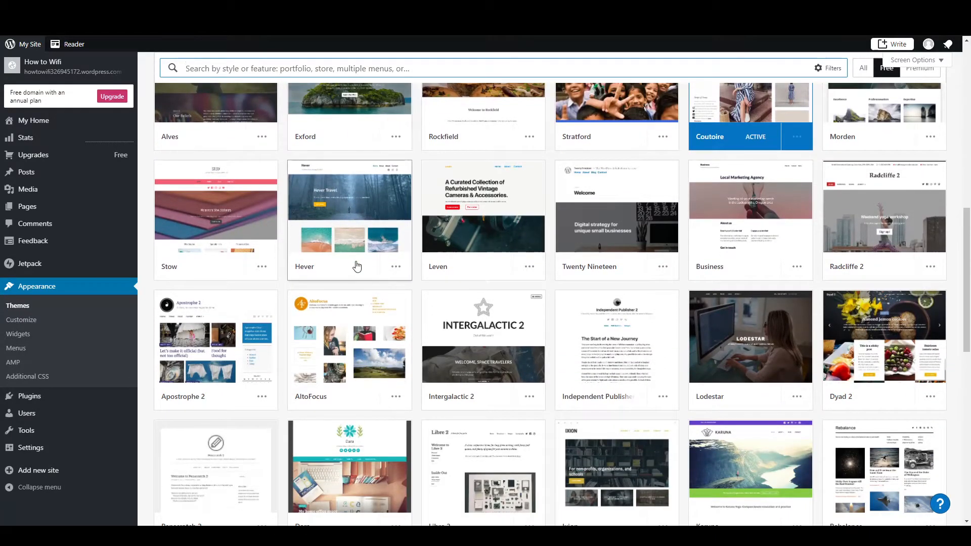
{"action": "scroll", "coordinate": [357, 265], "scroll_direction": "down", "scroll_amount": 3}
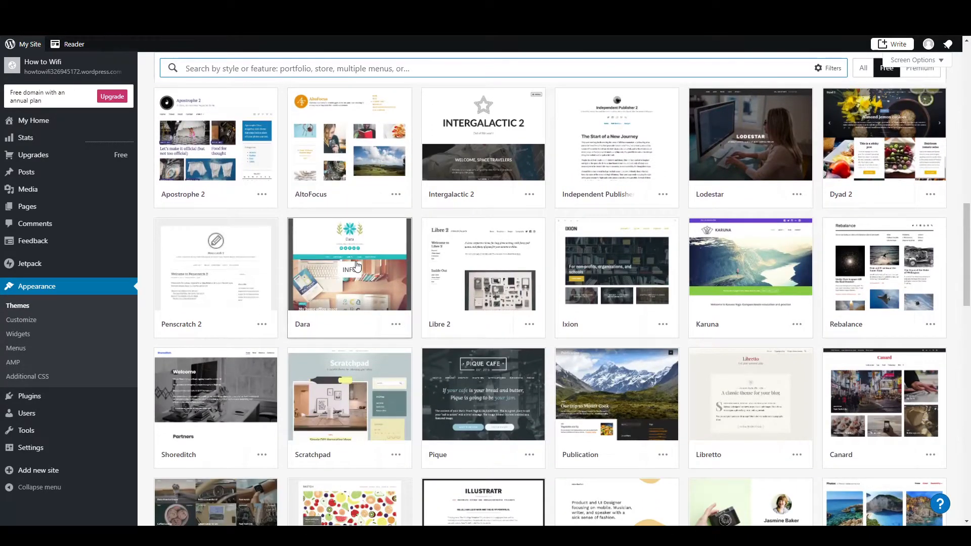
- Open the details of the free Exford theme and examine its live demo from the header to the exclusive offer section
{"action": "scroll", "coordinate": [357, 265], "scroll_direction": "up", "scroll_amount": 7}
{"action": "left_click", "coordinate": [342, 234]}
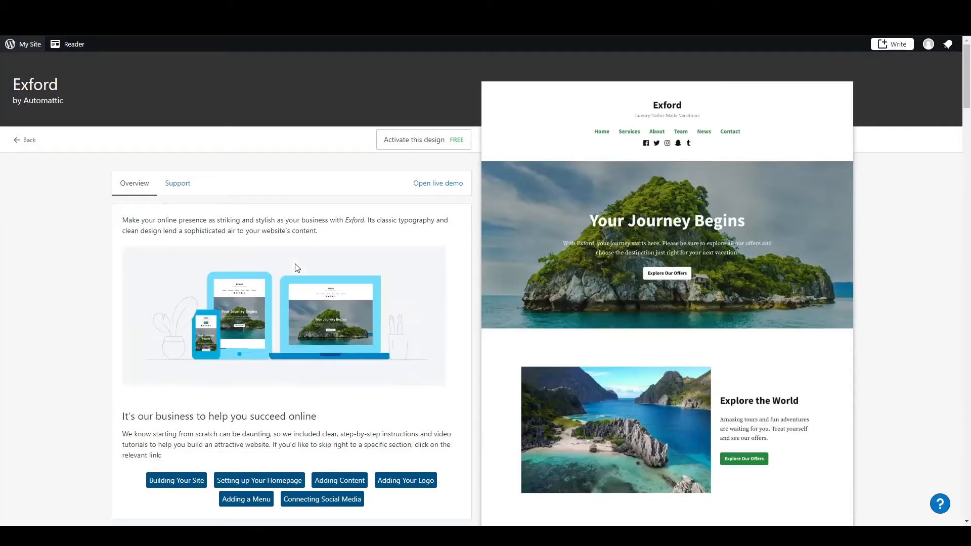
{"action": "left_click", "coordinate": [447, 186]}
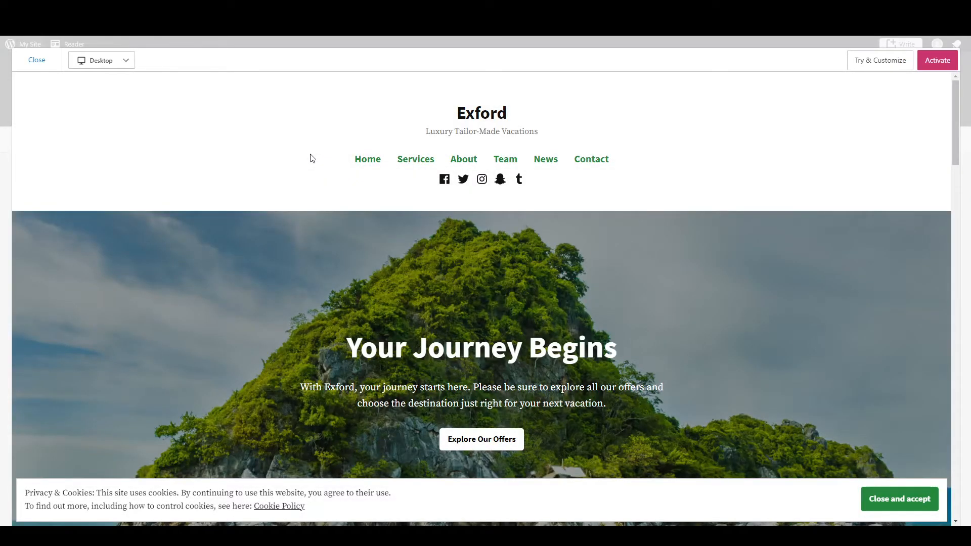
{"action": "scroll", "coordinate": [310, 154], "scroll_direction": "down", "scroll_amount": 10}
{"action": "scroll", "coordinate": [310, 155], "scroll_direction": "down", "scroll_amount": 12}
{"action": "scroll", "coordinate": [312, 158], "scroll_direction": "down", "scroll_amount": 12}
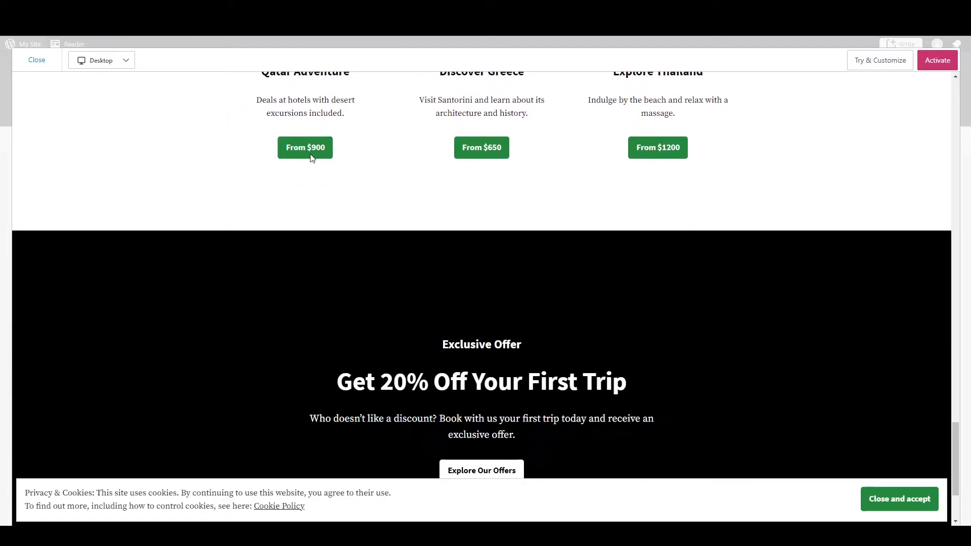
{"action": "scroll", "coordinate": [311, 158], "scroll_direction": "up", "scroll_amount": 10}
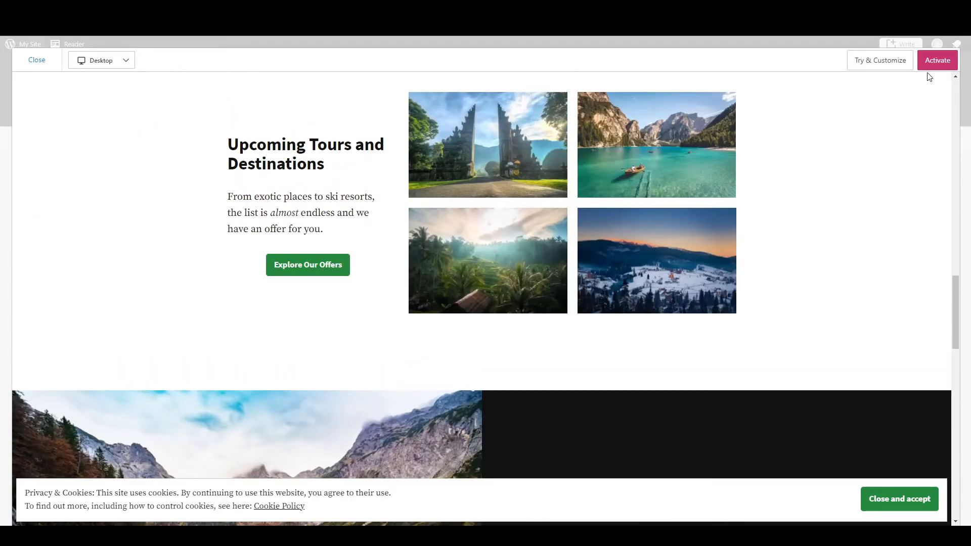
- Activate the Exford theme, replacing the current homepage content with the Exford homepage
{"action": "left_click", "coordinate": [934, 63]}
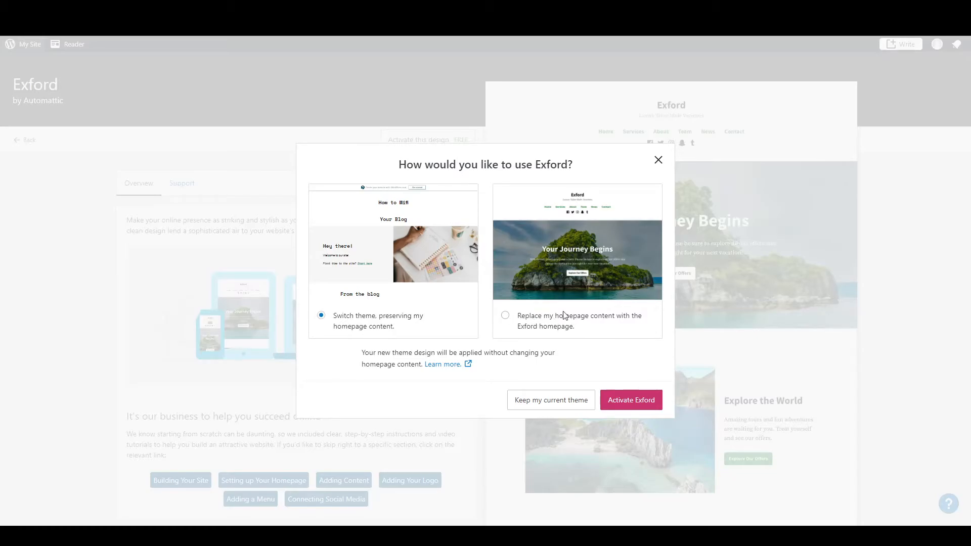
{"action": "left_click", "coordinate": [507, 317]}
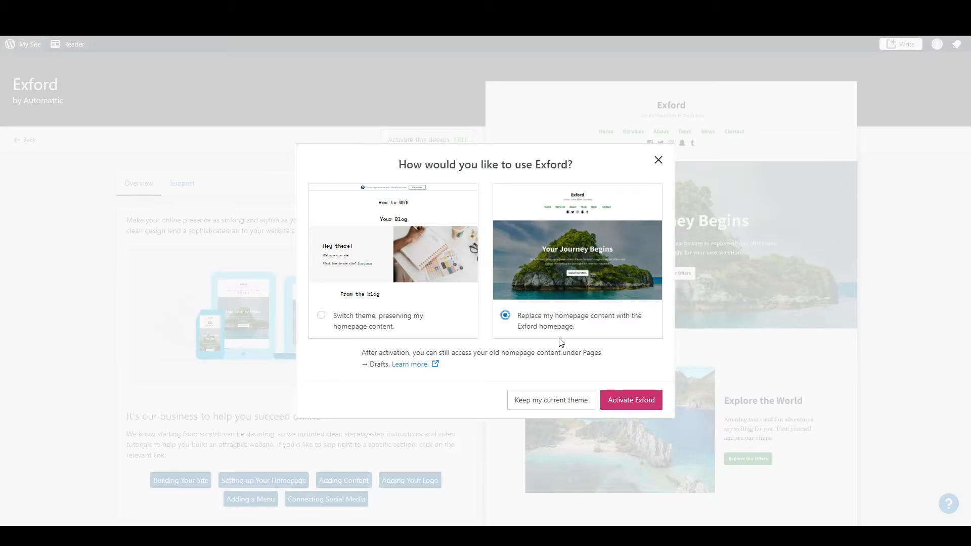
{"action": "left_click", "coordinate": [633, 401]}
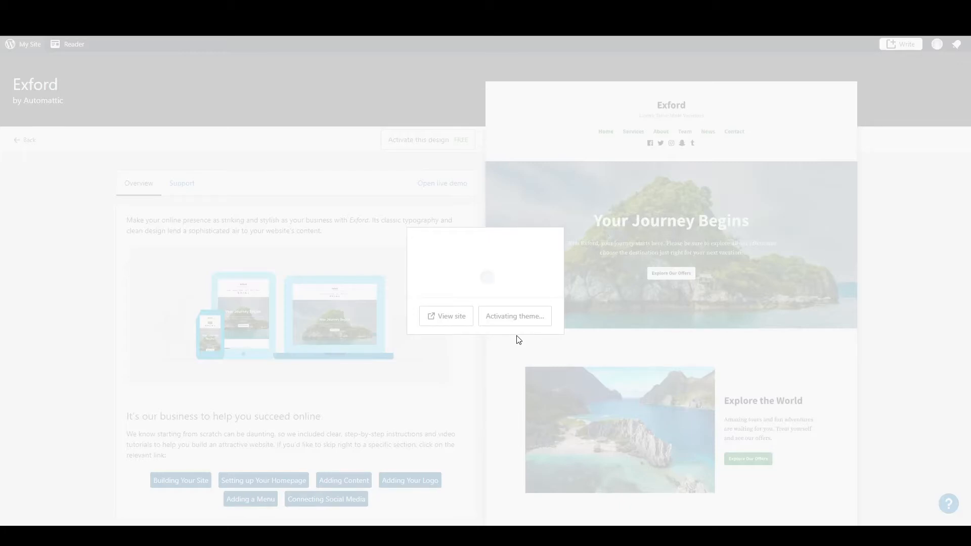
- View the site with the Exford theme applied and look through the whole homepage
{"action": "left_click", "coordinate": [468, 321]}
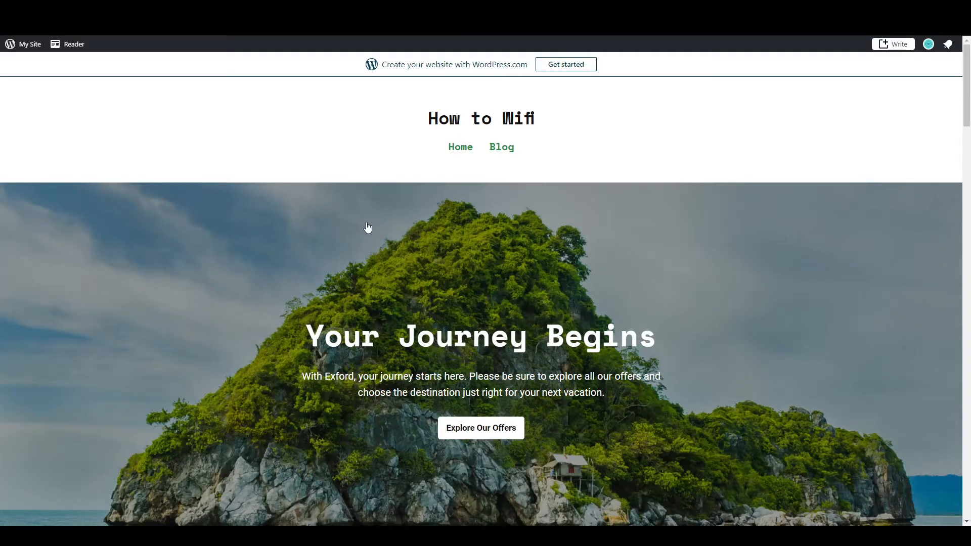
{"action": "scroll", "coordinate": [375, 226], "scroll_direction": "down", "scroll_amount": 2}
{"action": "scroll", "coordinate": [374, 226], "scroll_direction": "down", "scroll_amount": 12}
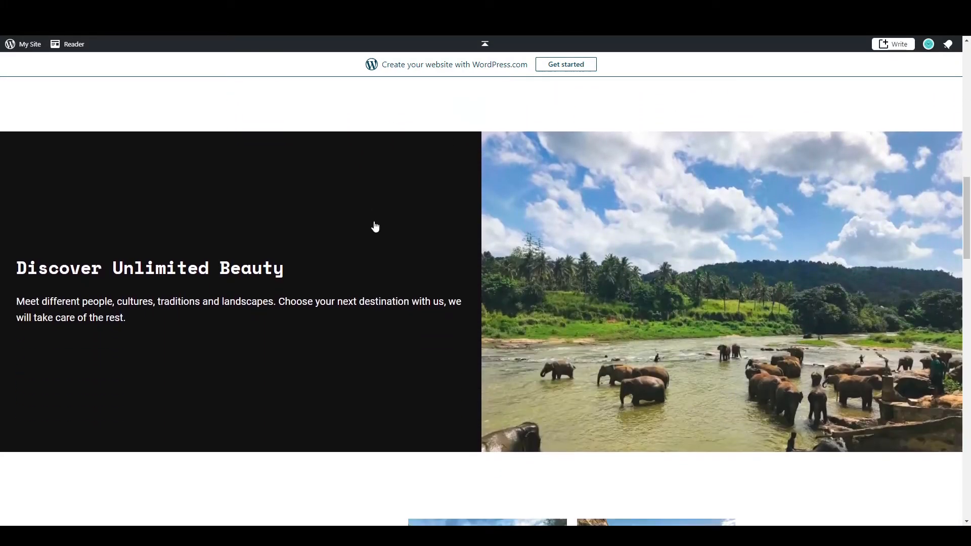
{"action": "scroll", "coordinate": [375, 226], "scroll_direction": "down", "scroll_amount": 15}
{"action": "scroll", "coordinate": [375, 226], "scroll_direction": "up", "scroll_amount": 8}
{"action": "scroll", "coordinate": [374, 226], "scroll_direction": "up", "scroll_amount": 12}
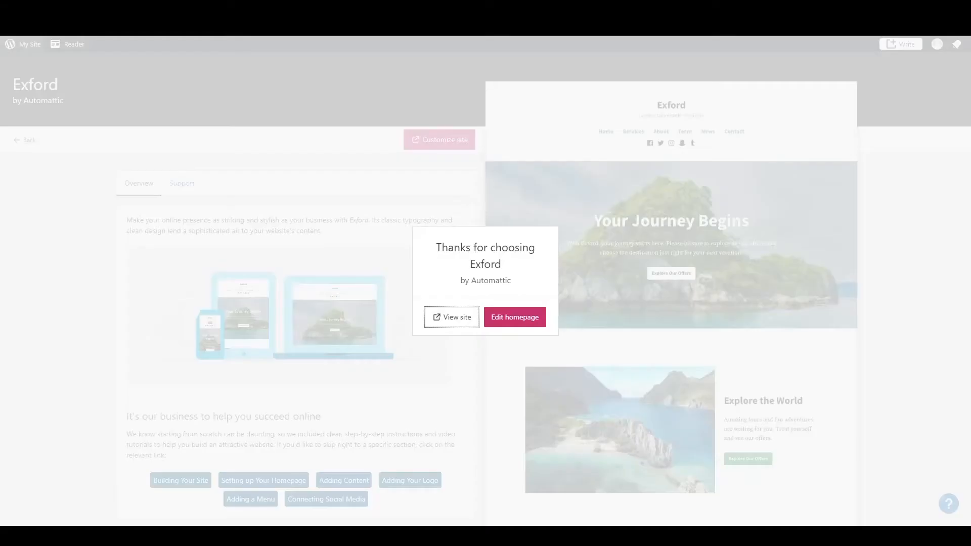
- Open the homepage for editing and look through its sections down to the travel deals
{"action": "left_click", "coordinate": [521, 322]}
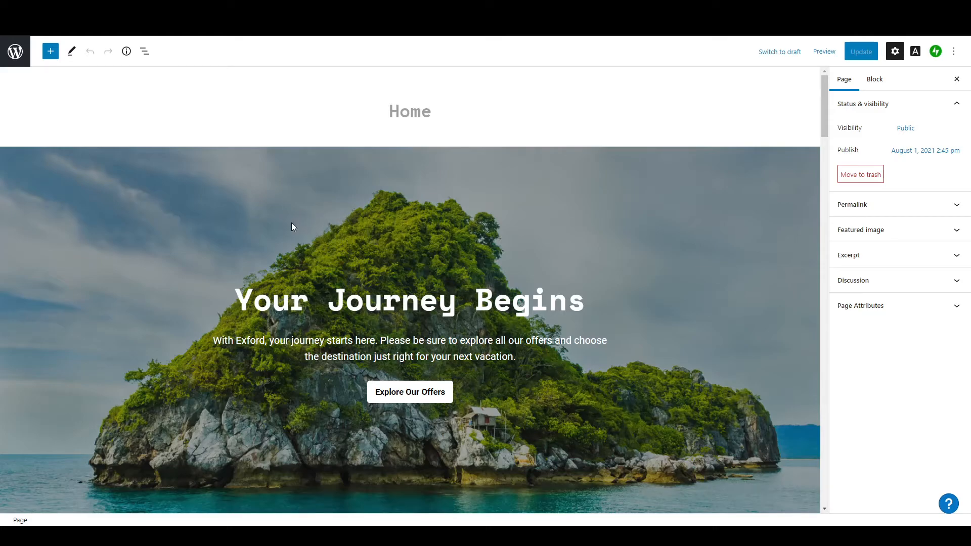
{"action": "scroll", "coordinate": [293, 222], "scroll_direction": "down", "scroll_amount": 15}
{"action": "scroll", "coordinate": [290, 223], "scroll_direction": "down", "scroll_amount": 15}
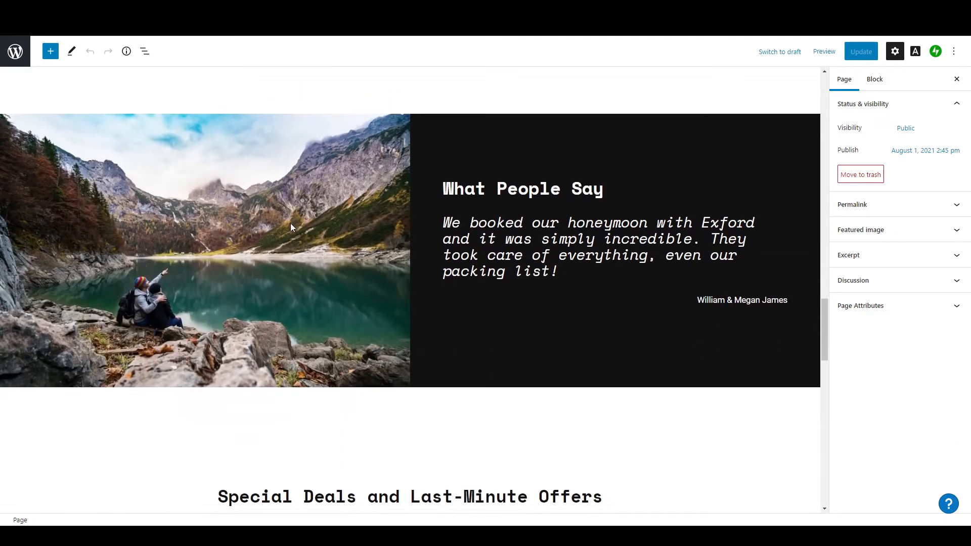
{"action": "scroll", "coordinate": [291, 223], "scroll_direction": "down", "scroll_amount": 10}
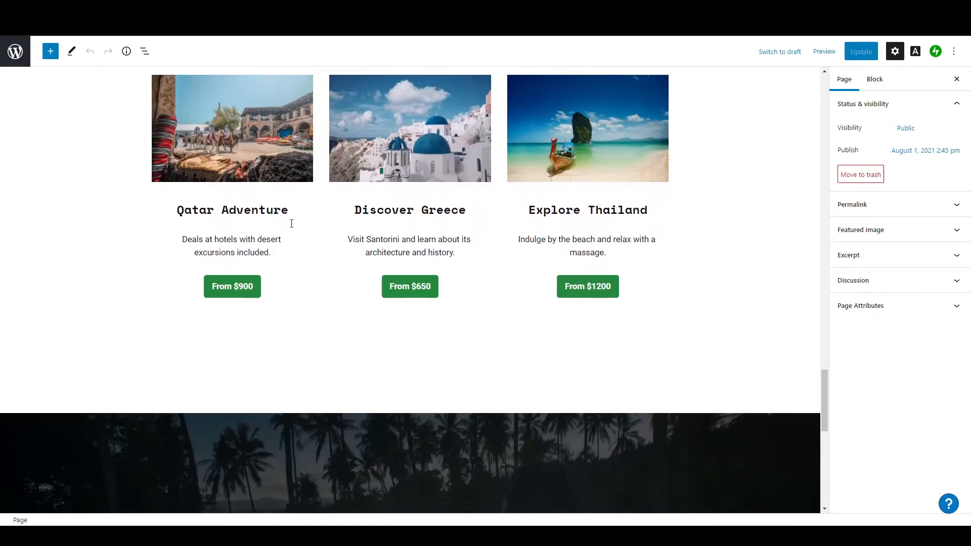
- Examine the block options of the Qatar Adventure price button, its surrounding group and the Exclusive Offer cover
{"action": "left_click", "coordinate": [230, 250]}
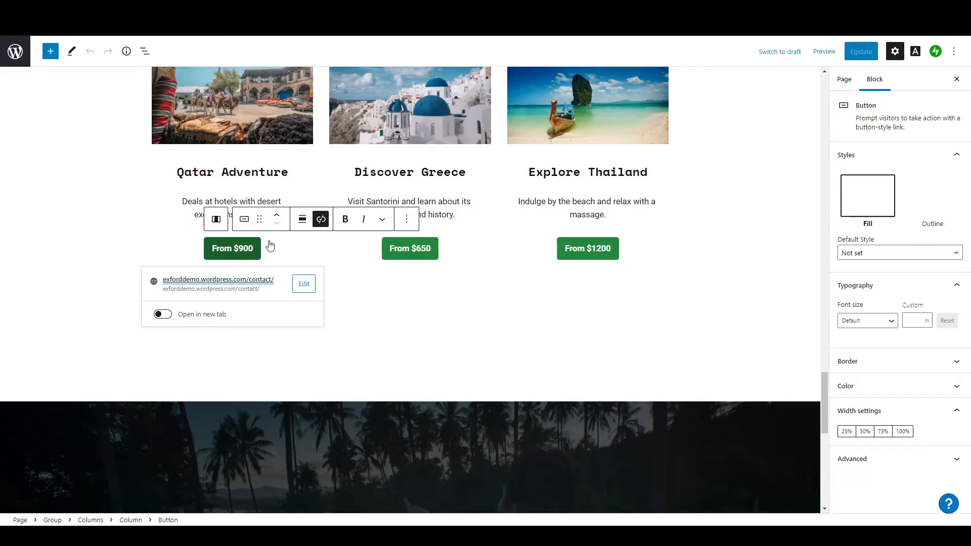
{"action": "left_click", "coordinate": [98, 219]}
{"action": "scroll", "coordinate": [304, 268], "scroll_direction": "down", "scroll_amount": 3}
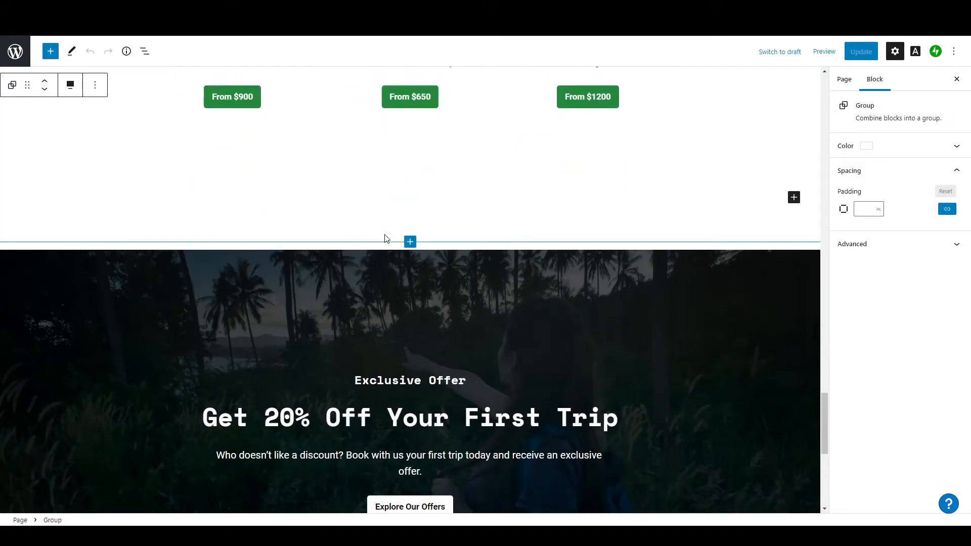
{"action": "scroll", "coordinate": [385, 236], "scroll_direction": "down", "scroll_amount": 3}
{"action": "left_click", "coordinate": [406, 240]}
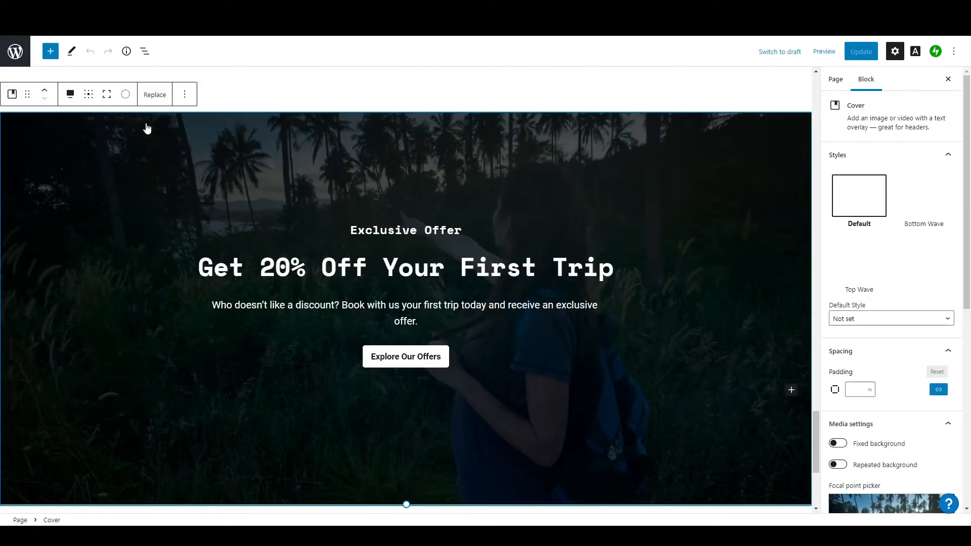
{"action": "scroll", "coordinate": [373, 265], "scroll_direction": "up", "scroll_amount": 2}
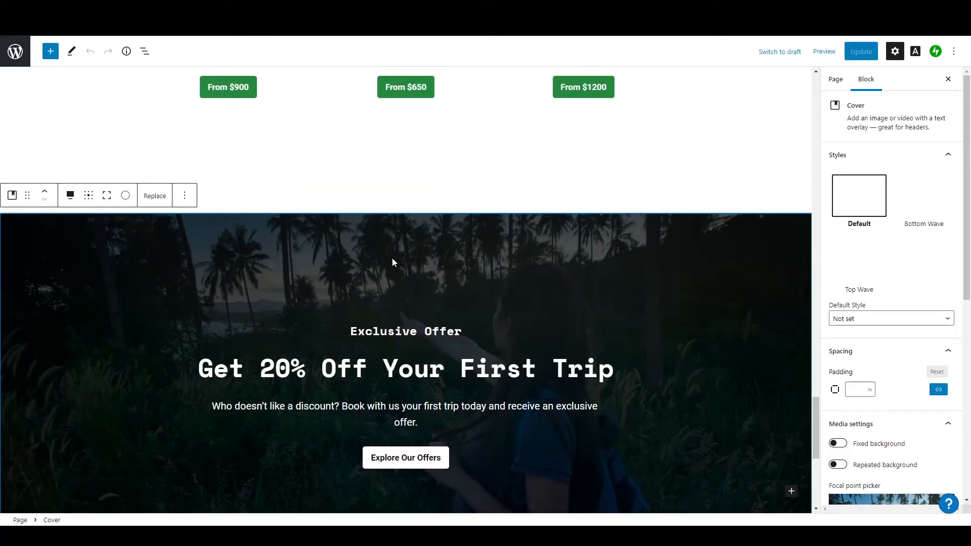
- Replace the "Your Journey Begins" cover image with the media library photo of a woman sitting among plants, and update the page
{"action": "scroll", "coordinate": [362, 229], "scroll_direction": "up", "scroll_amount": 10}
{"action": "scroll", "coordinate": [360, 226], "scroll_direction": "up", "scroll_amount": 15}
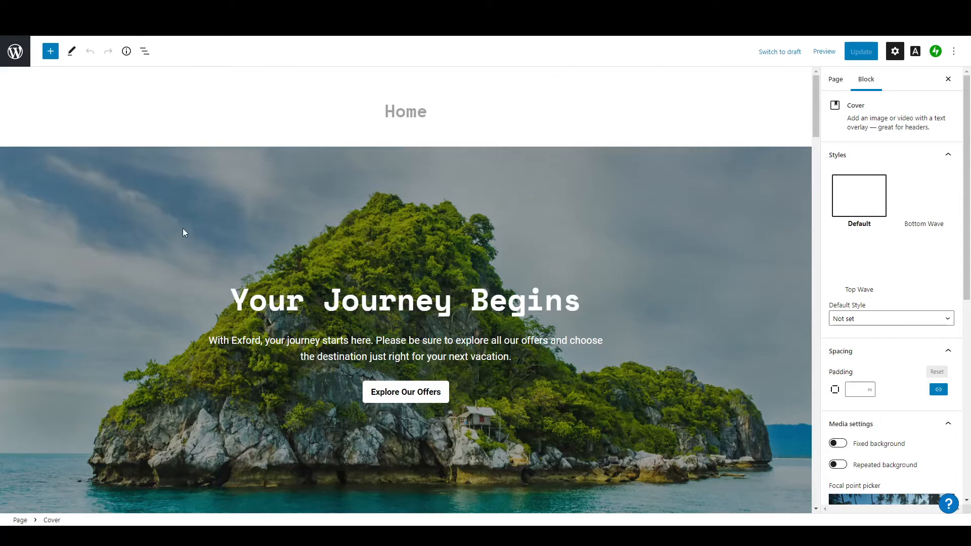
{"action": "left_click", "coordinate": [153, 128]}
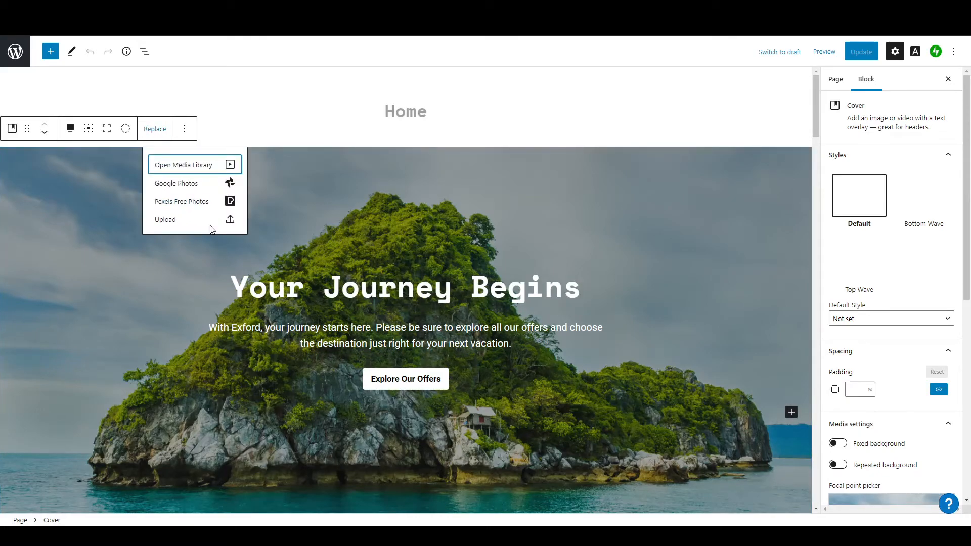
{"action": "left_click", "coordinate": [186, 167]}
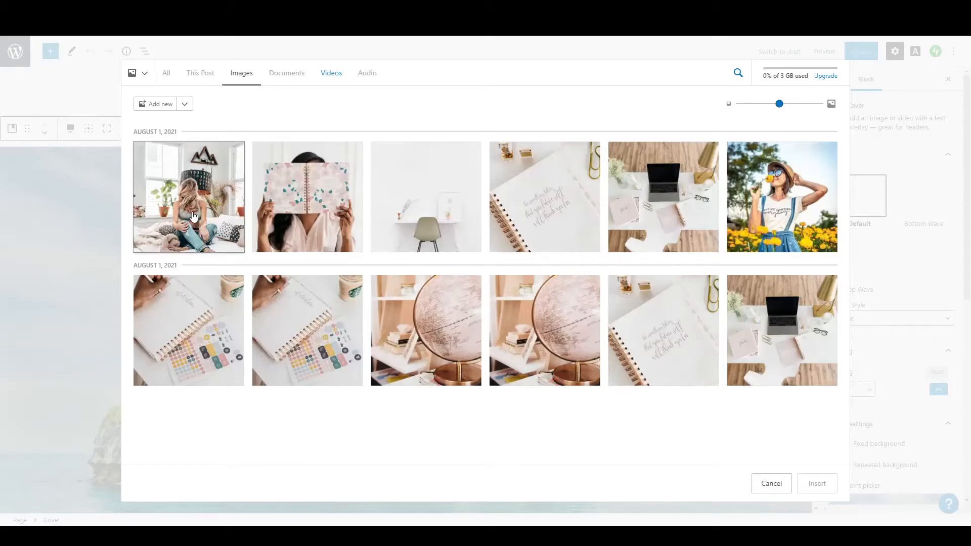
{"action": "left_click", "coordinate": [194, 216]}
{"action": "left_click", "coordinate": [816, 482]}
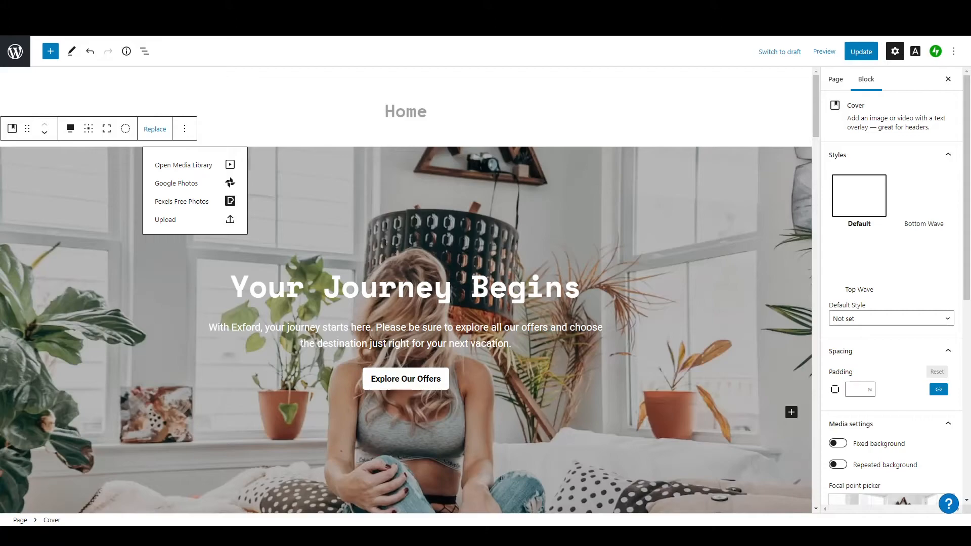
{"action": "scroll", "coordinate": [200, 326], "scroll_direction": "down", "scroll_amount": 3}
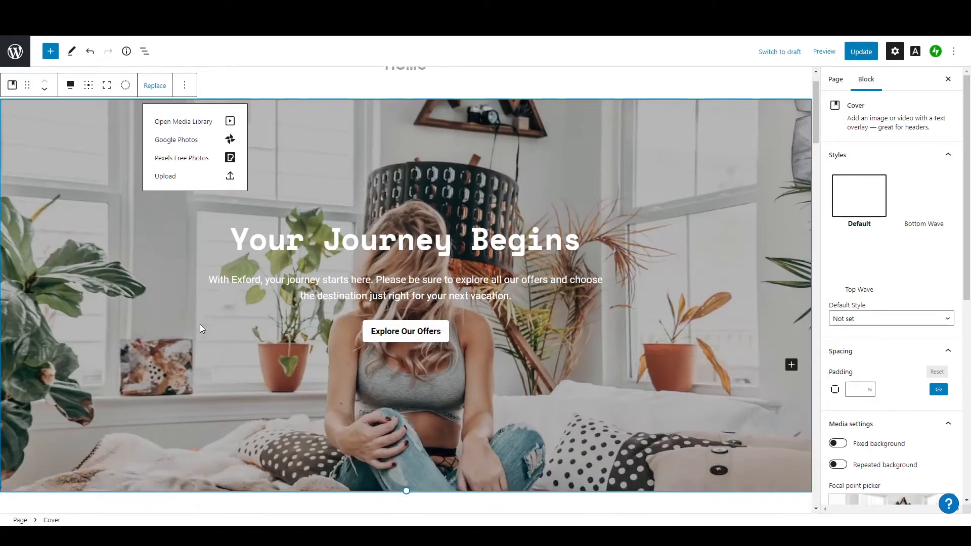
{"action": "left_click", "coordinate": [849, 55]}
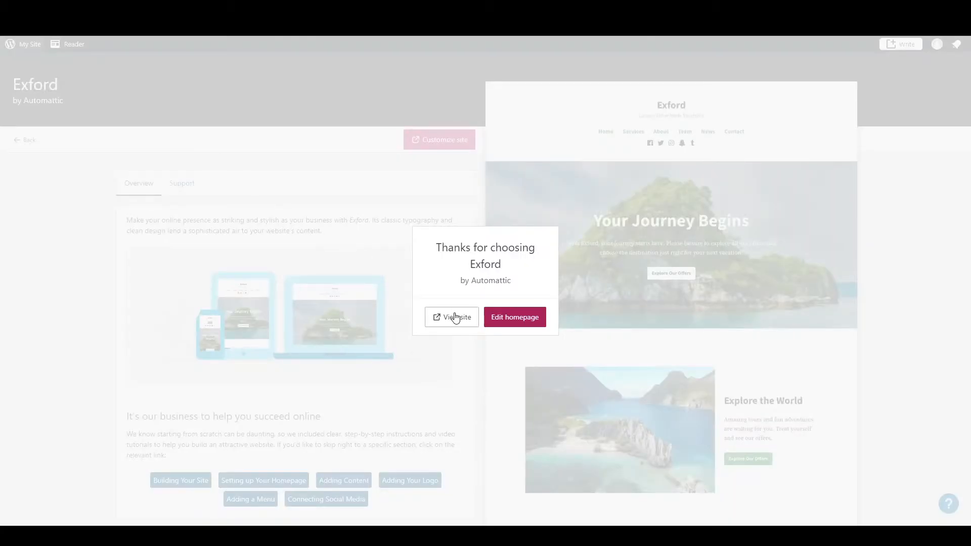
- Dismiss the theme confirmation, return to the site's WordPress.com dashboard and open the site customizer
{"action": "left_click", "coordinate": [296, 157]}
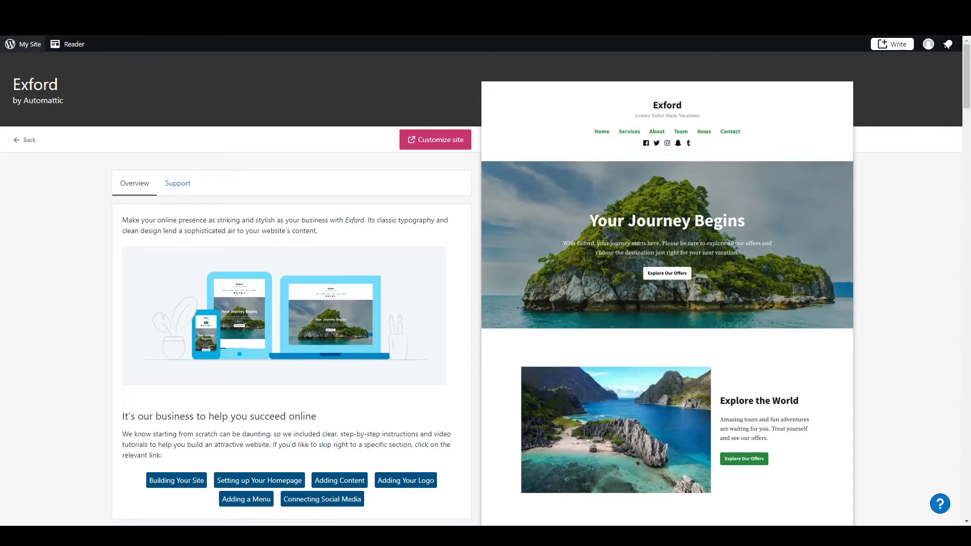
{"action": "left_click", "coordinate": [157, 35]}
{"action": "type", "text": "wor"}
{"action": "key", "text": "Return"}
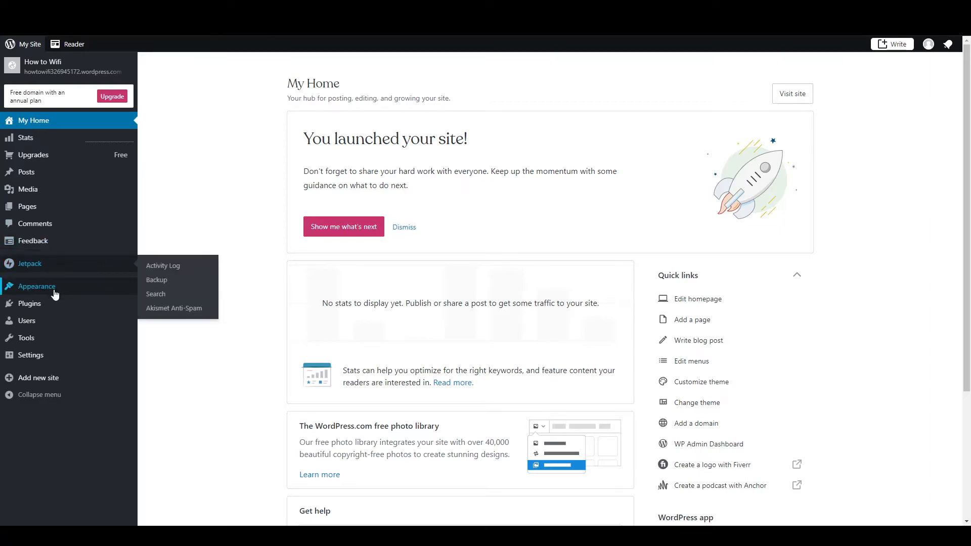
{"action": "mouse_move", "coordinate": [56, 295]}
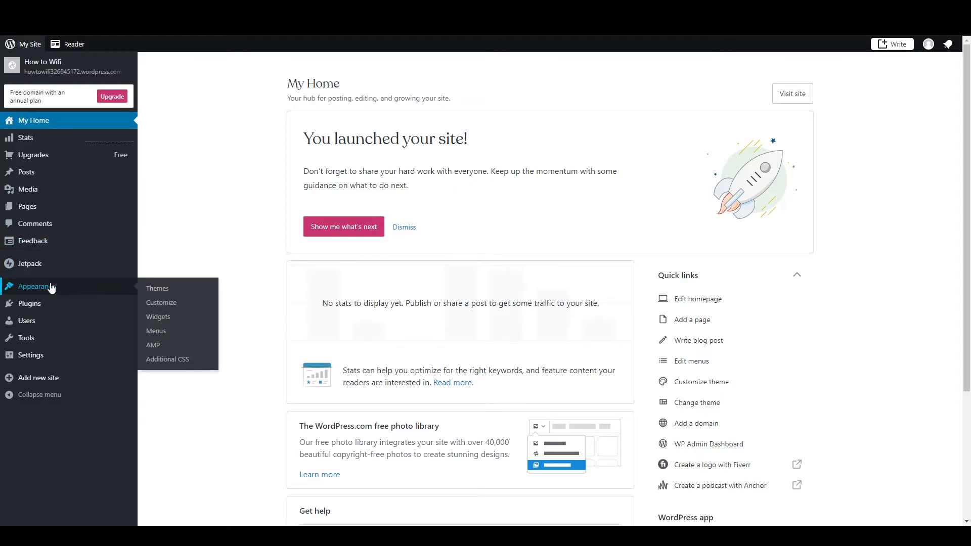
{"action": "left_click", "coordinate": [161, 306]}
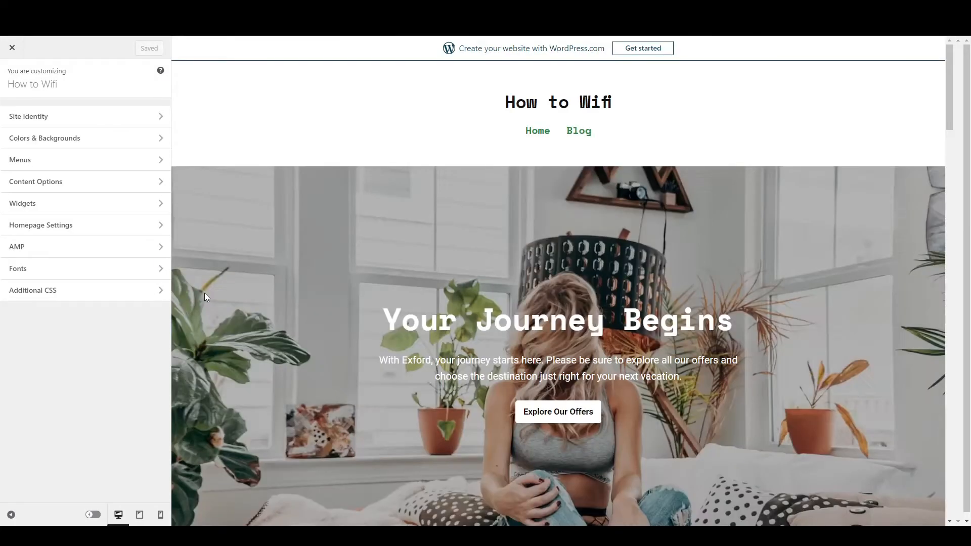
- Upload unnamed__2_-removebg-preview.png as the site logo, cropped to the full image, and hide the site title and tagline
{"action": "left_click", "coordinate": [40, 120]}
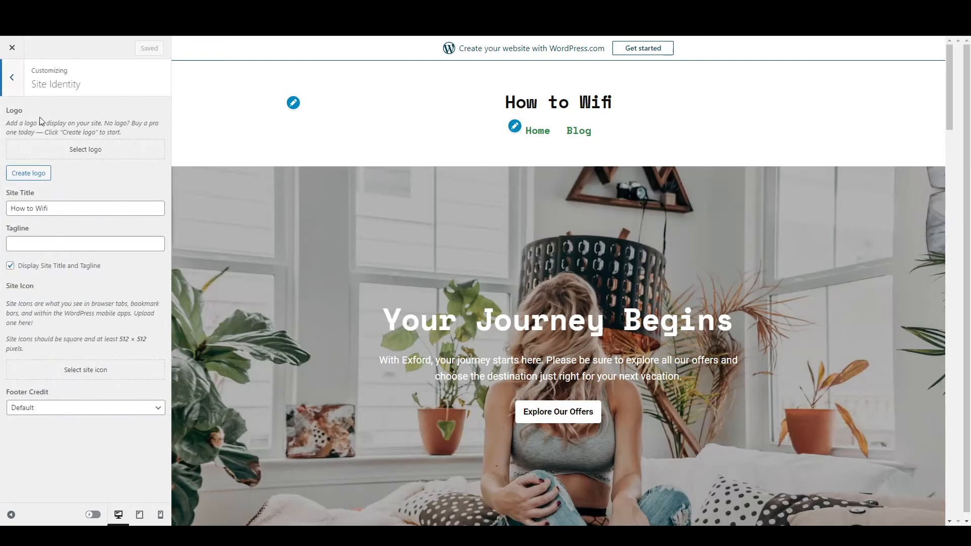
{"action": "left_click", "coordinate": [88, 156]}
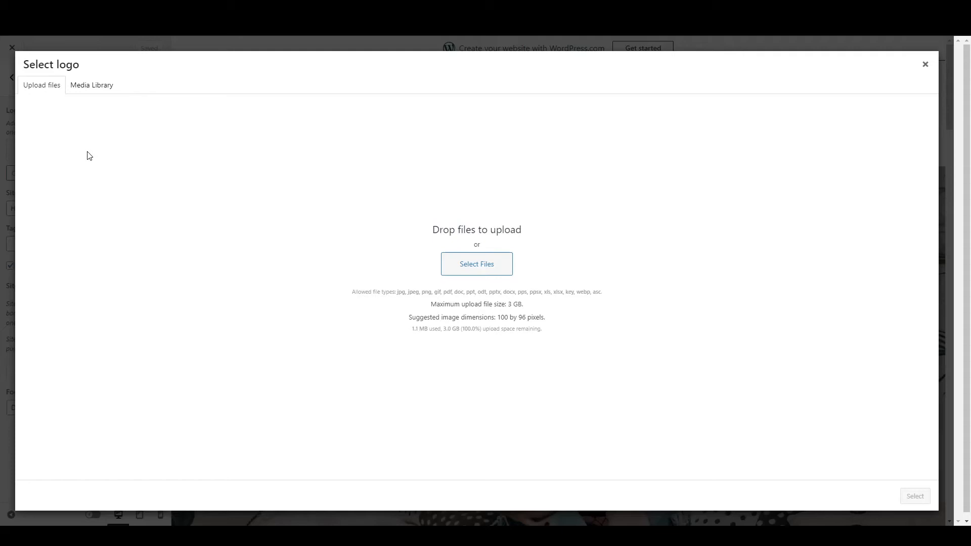
{"action": "left_click", "coordinate": [492, 270]}
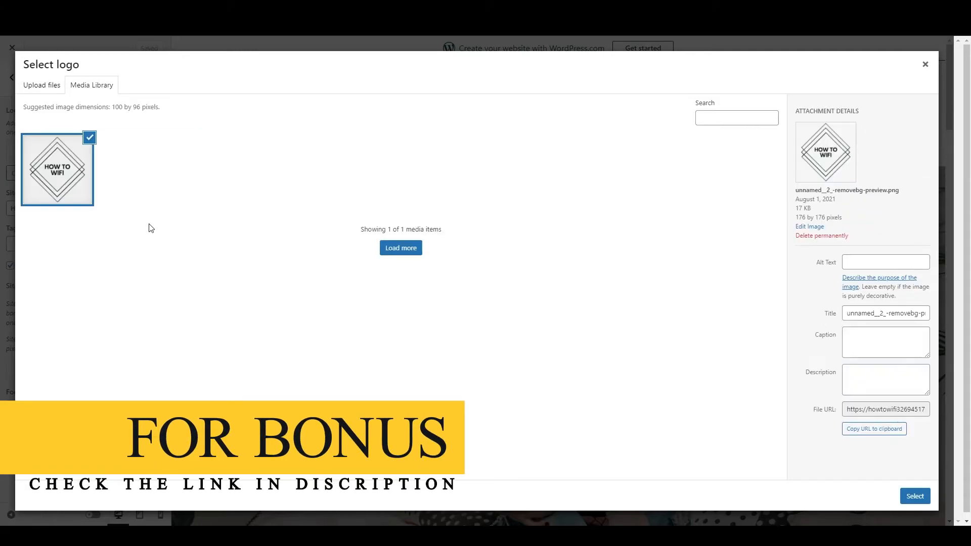
{"action": "left_click", "coordinate": [915, 496]}
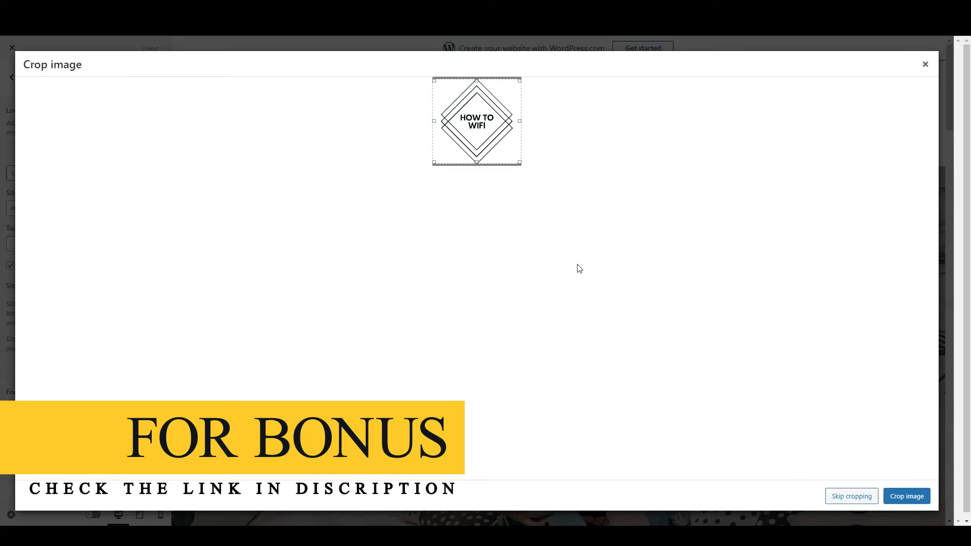
{"action": "left_click_drag", "start_coordinate": [434, 162], "coordinate": [417, 188]}
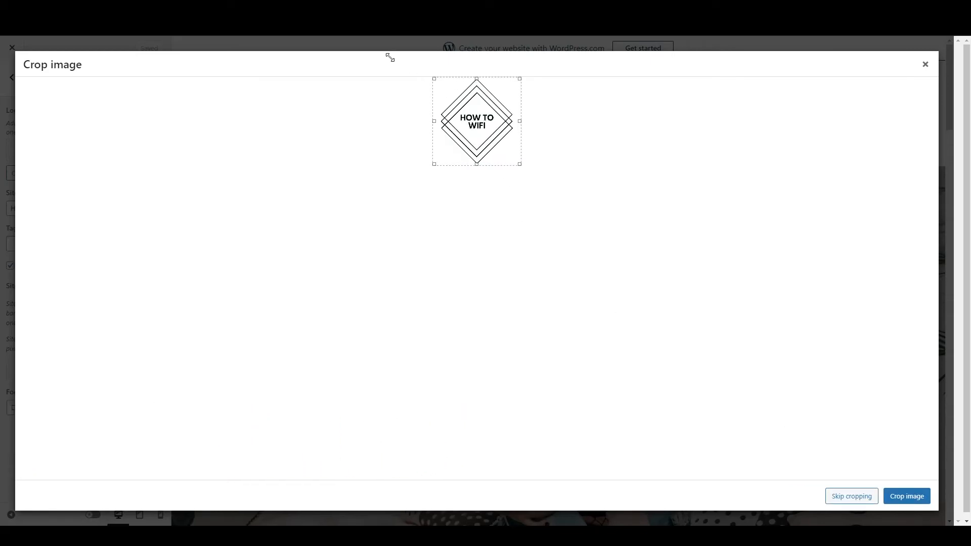
{"action": "left_click", "coordinate": [899, 496]}
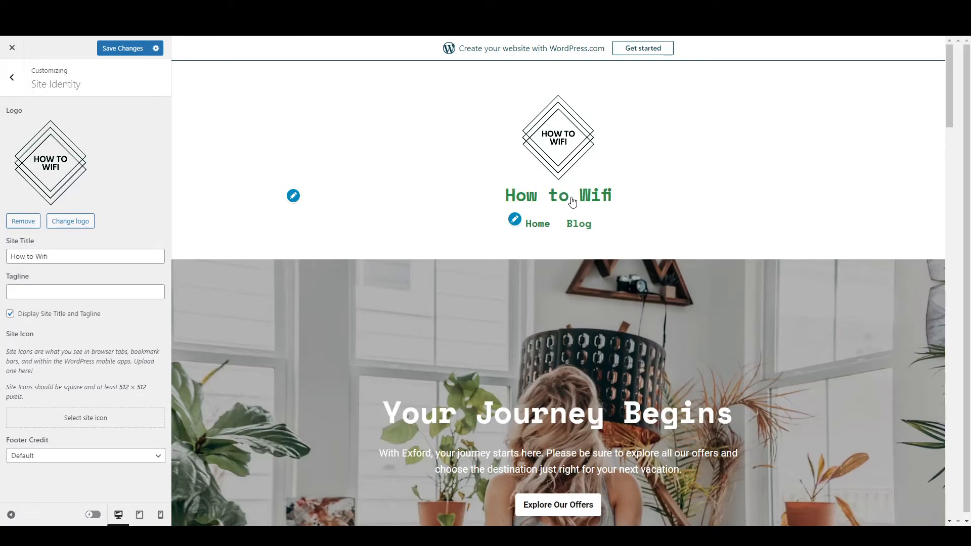
{"action": "left_click", "coordinate": [10, 315]}
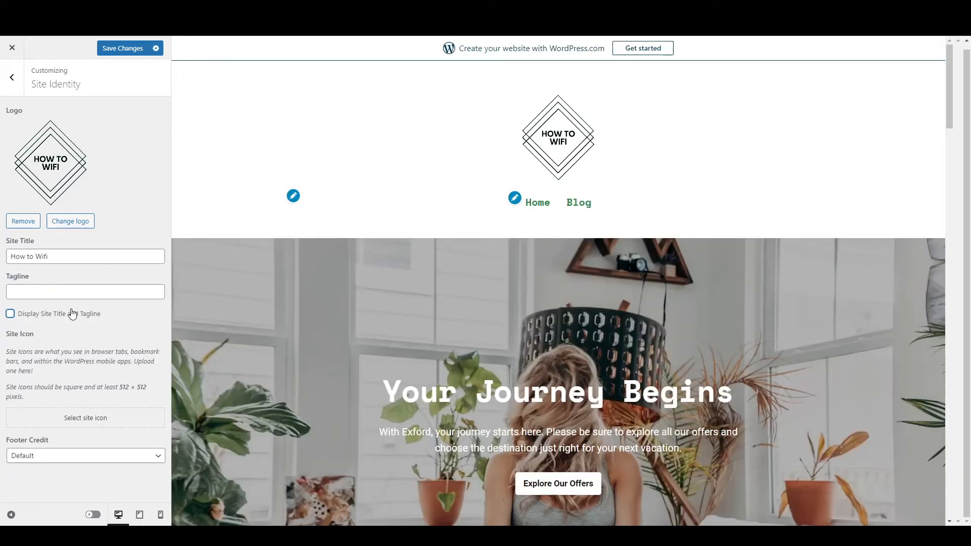
{"action": "left_click", "coordinate": [11, 81]}
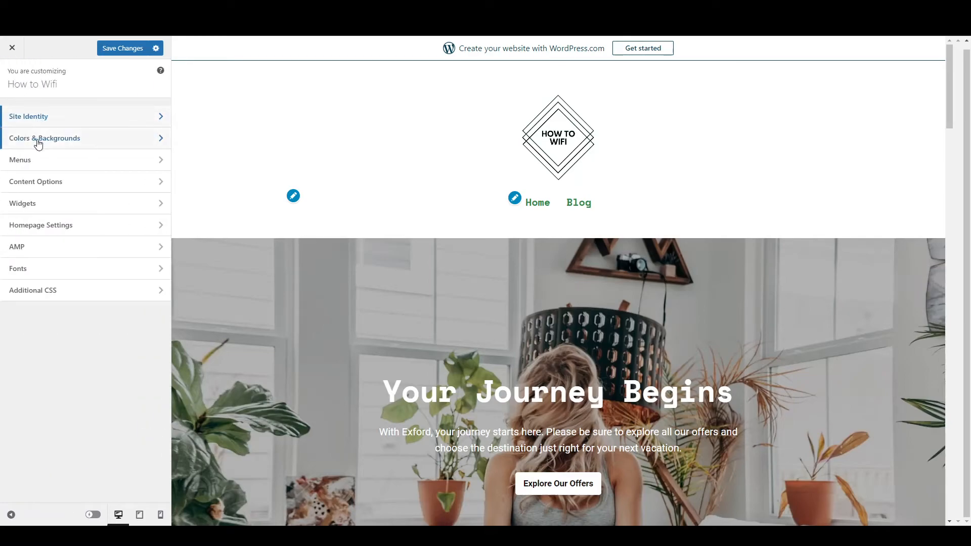
- Review the Colors & Backgrounds options, the menu list and the form for creating a new menu
{"action": "left_click", "coordinate": [37, 144]}
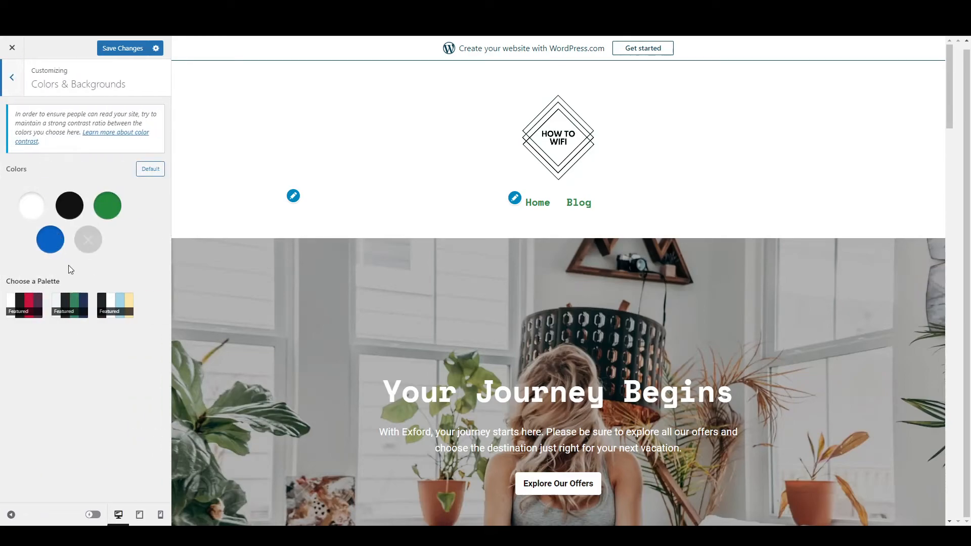
{"action": "left_click", "coordinate": [11, 78]}
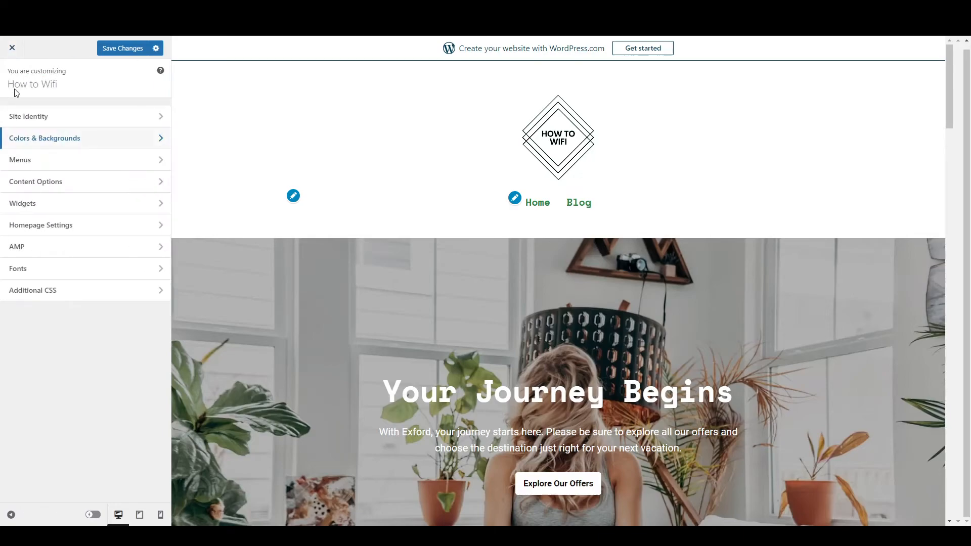
{"action": "left_click", "coordinate": [31, 163]}
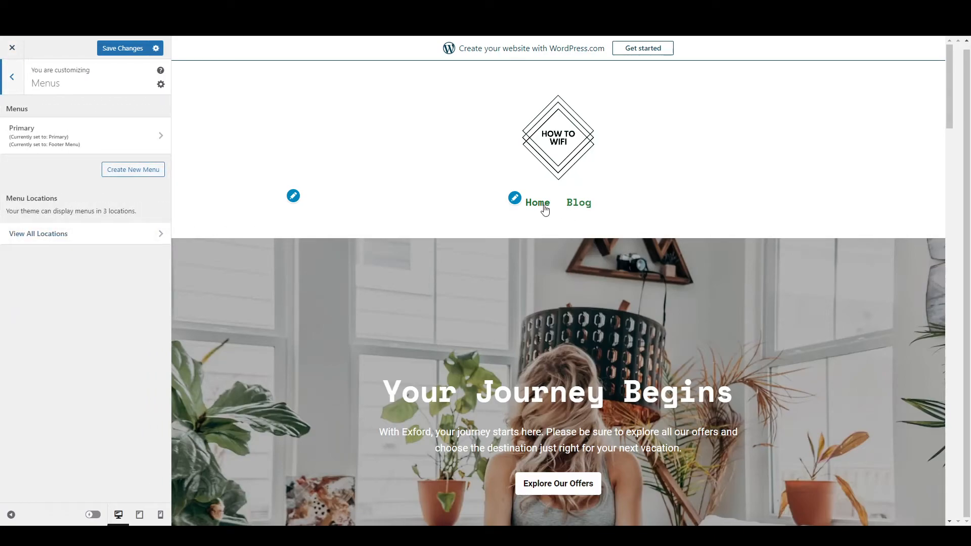
{"action": "left_click", "coordinate": [113, 171]}
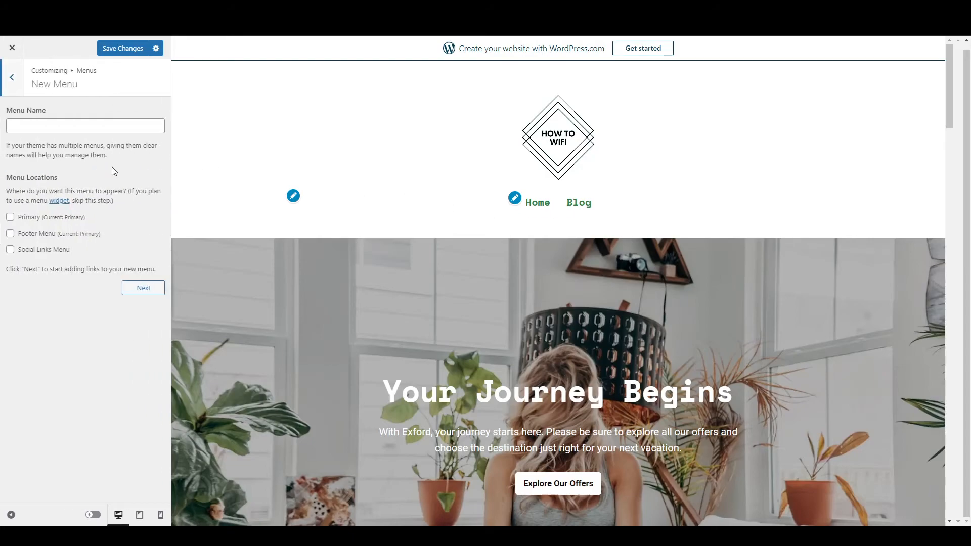
{"action": "left_click", "coordinate": [7, 80]}
- Add the Contact, About and Blog pages to the Primary menu and save the changes
{"action": "left_click", "coordinate": [54, 134]}
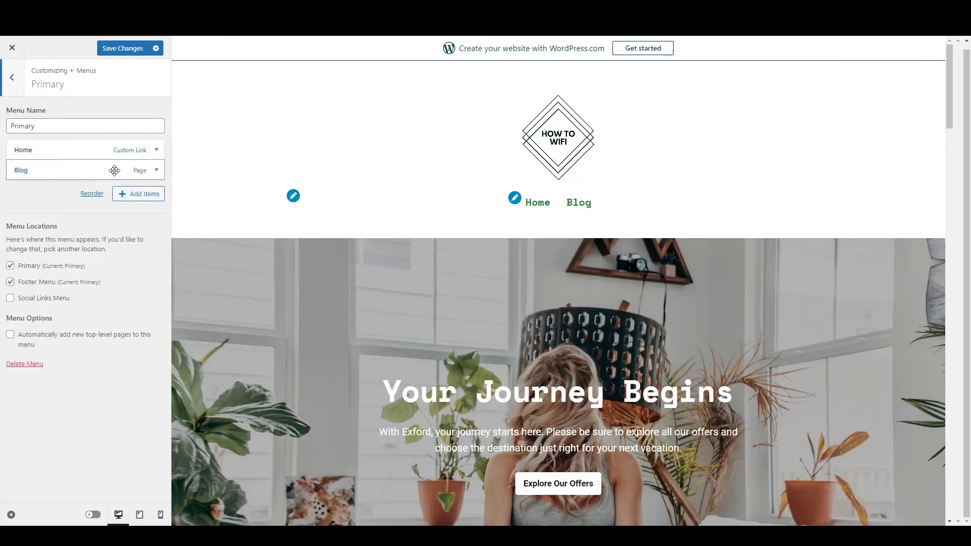
{"action": "left_click", "coordinate": [133, 194]}
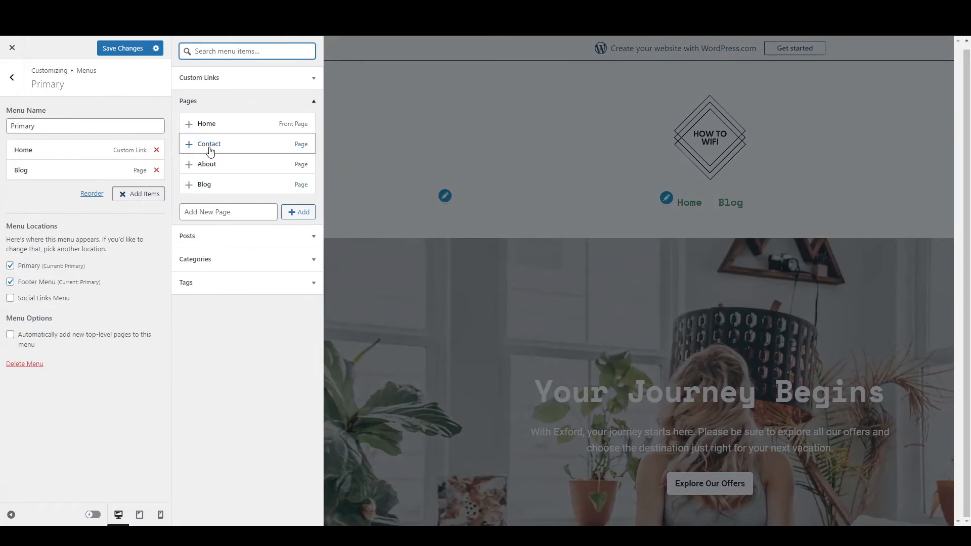
{"action": "left_click", "coordinate": [191, 146]}
{"action": "left_click", "coordinate": [193, 170]}
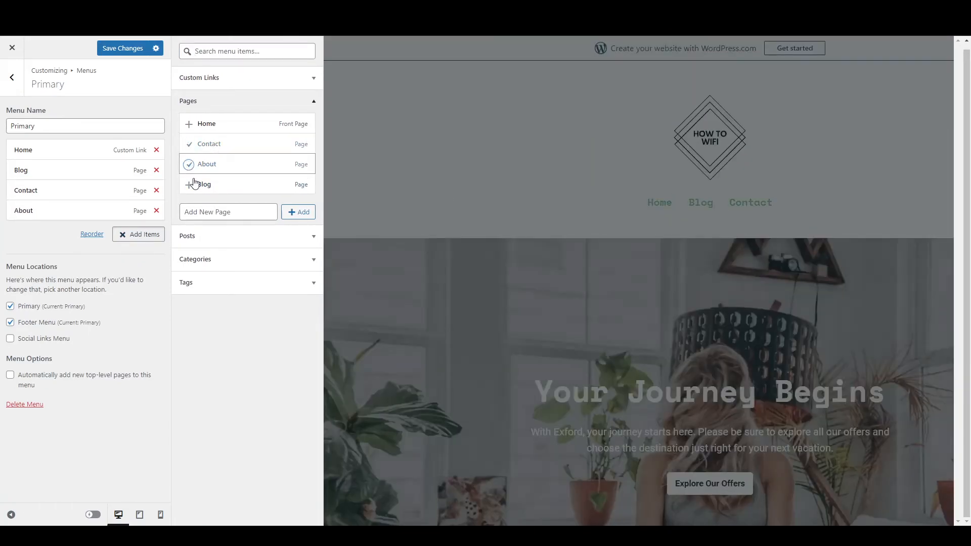
{"action": "left_click", "coordinate": [191, 185]}
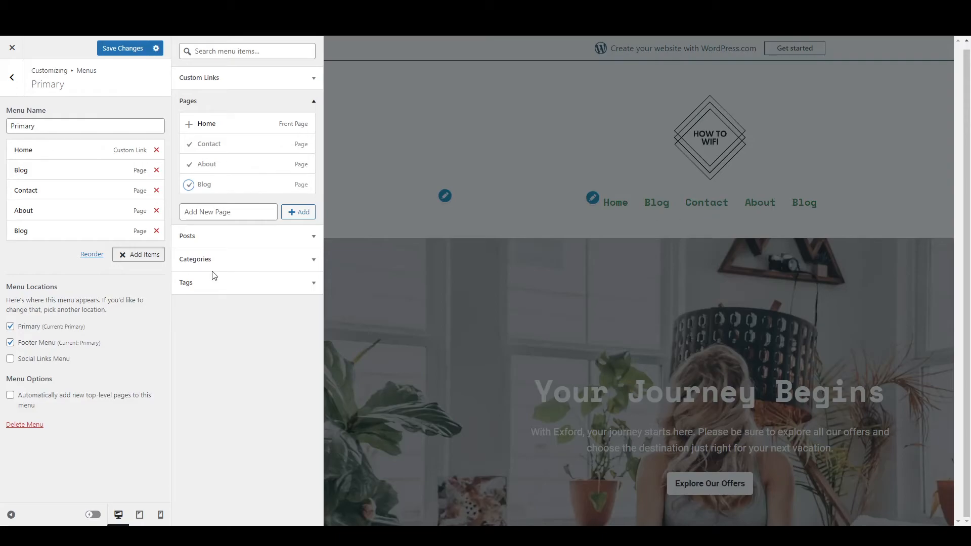
{"action": "left_click", "coordinate": [12, 82]}
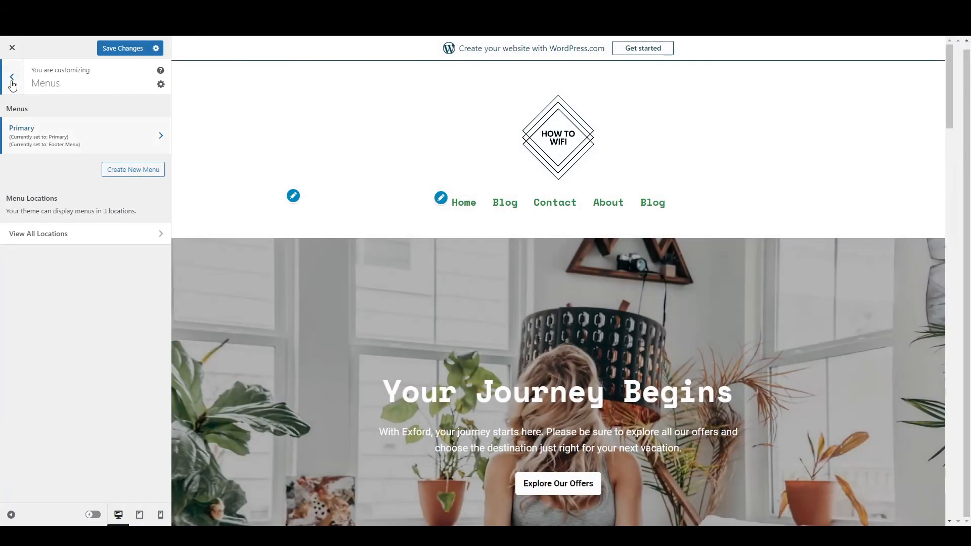
{"action": "left_click", "coordinate": [121, 48]}
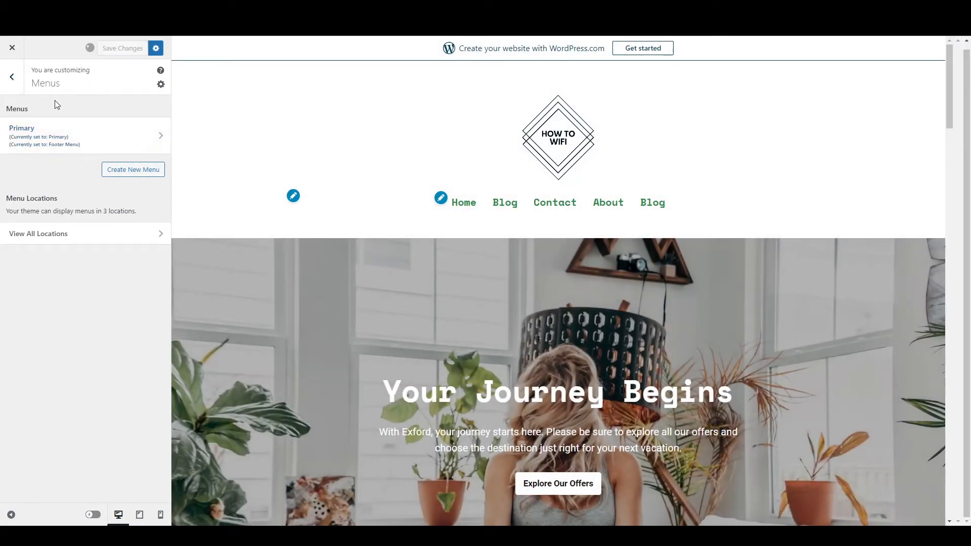
- Review the Content Options for featured images and the Footer widget area
{"action": "left_click", "coordinate": [12, 81]}
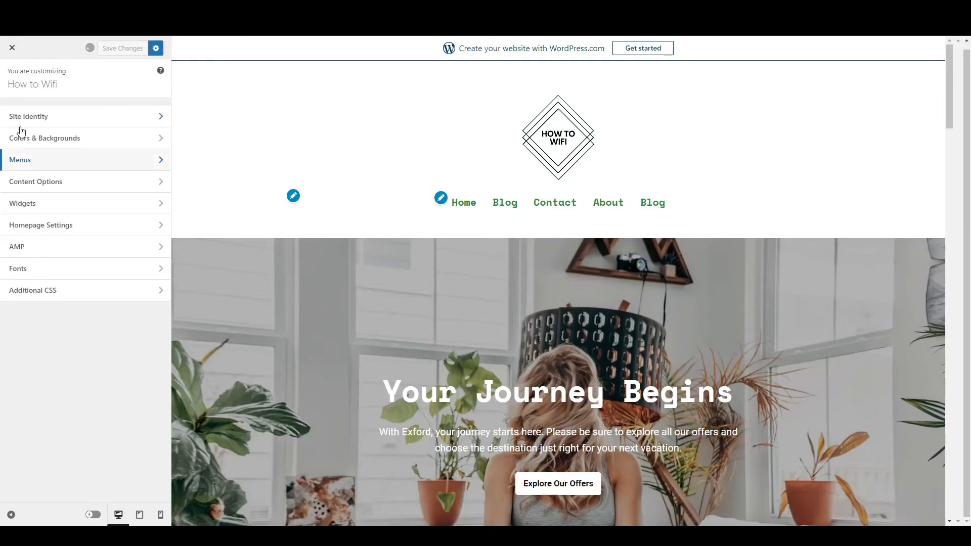
{"action": "left_click", "coordinate": [33, 183]}
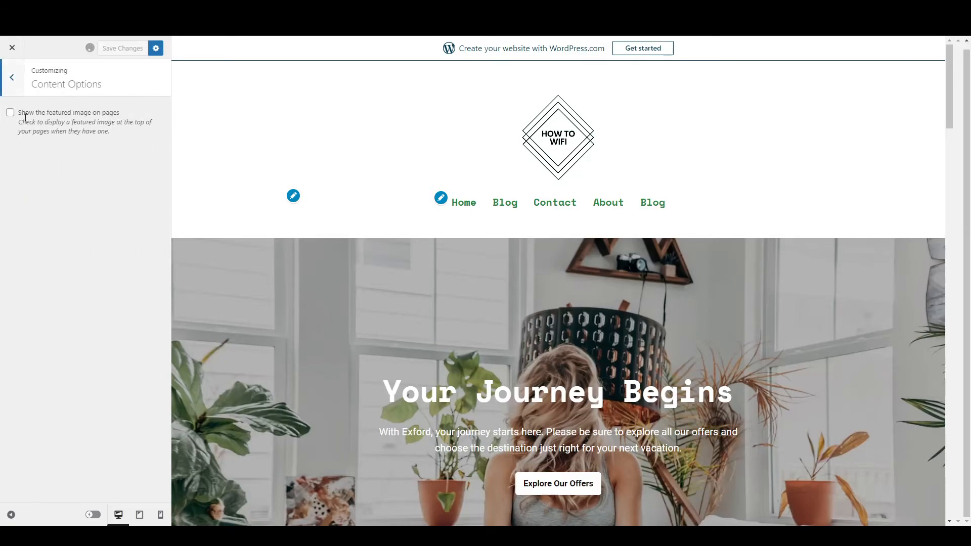
{"action": "left_click", "coordinate": [12, 83]}
{"action": "left_click", "coordinate": [19, 212]}
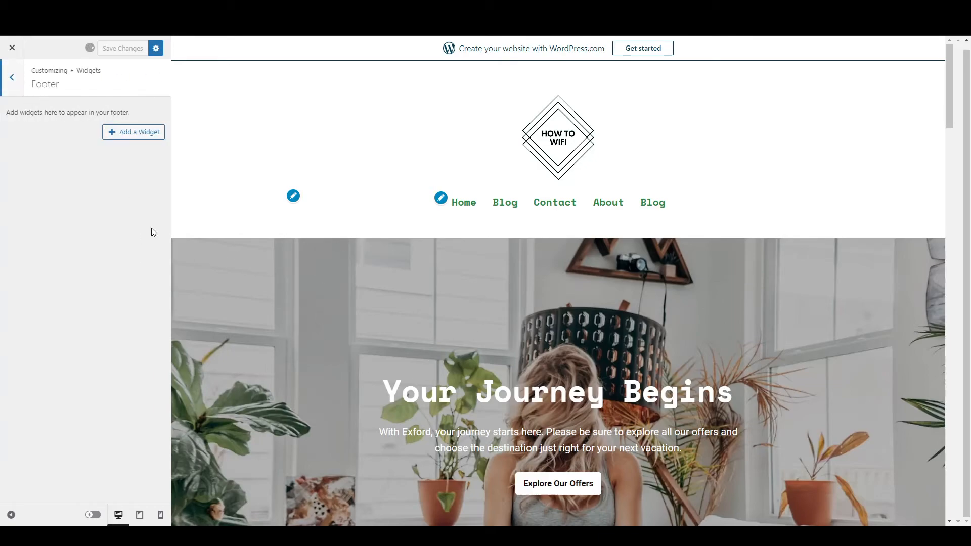
{"action": "left_click", "coordinate": [13, 80]}
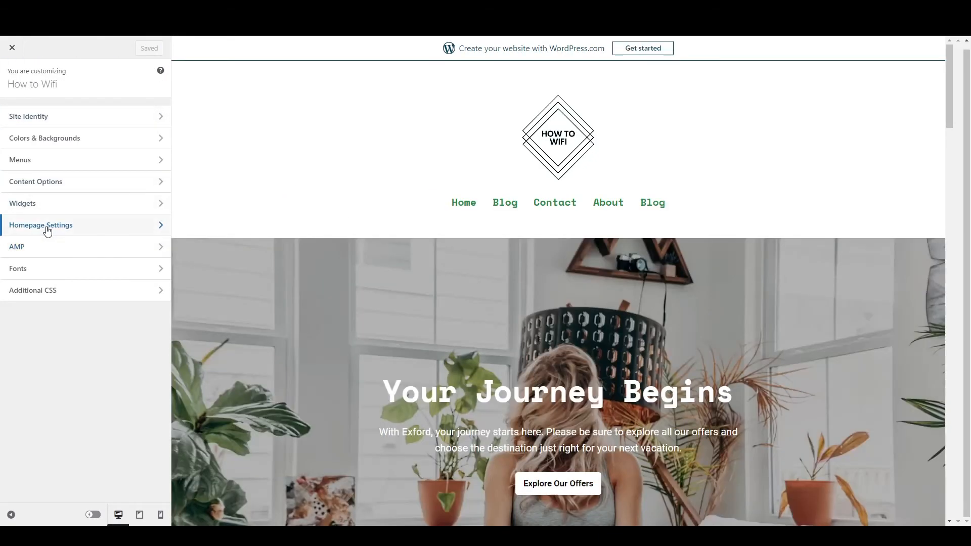
- Set Blog as the posts page in the homepage settings, save the change, check the preview and leave the customizer
{"action": "left_click", "coordinate": [47, 226]}
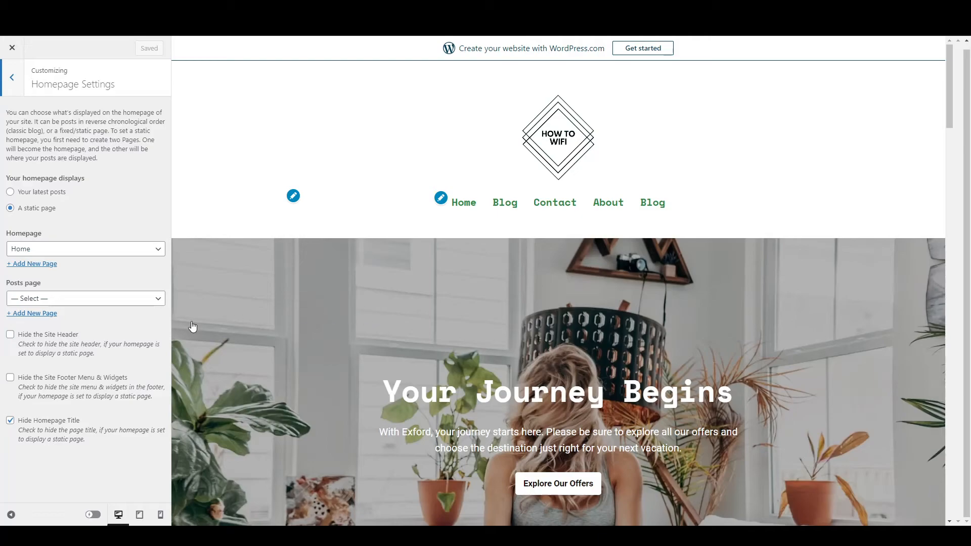
{"action": "left_click", "coordinate": [53, 304]}
{"action": "left_click", "coordinate": [40, 326]}
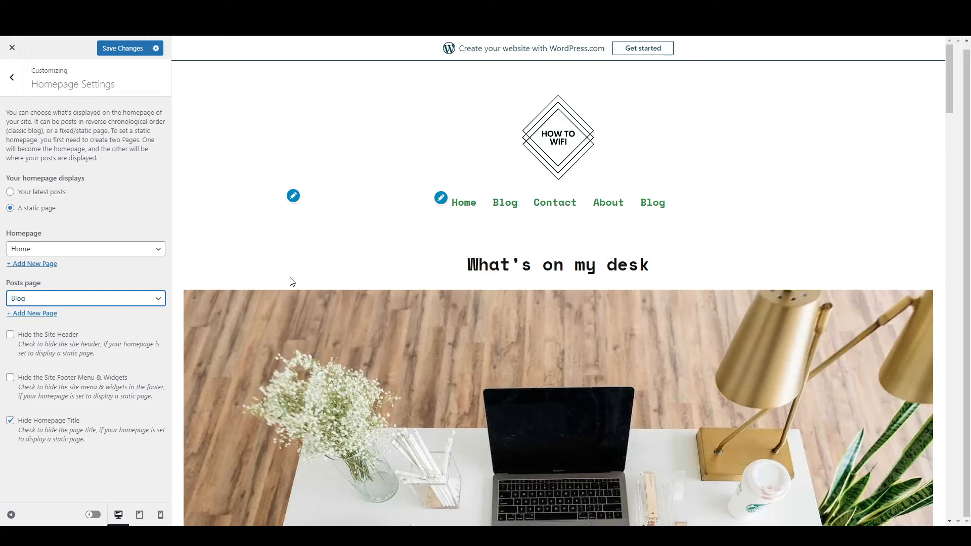
{"action": "left_click", "coordinate": [110, 50]}
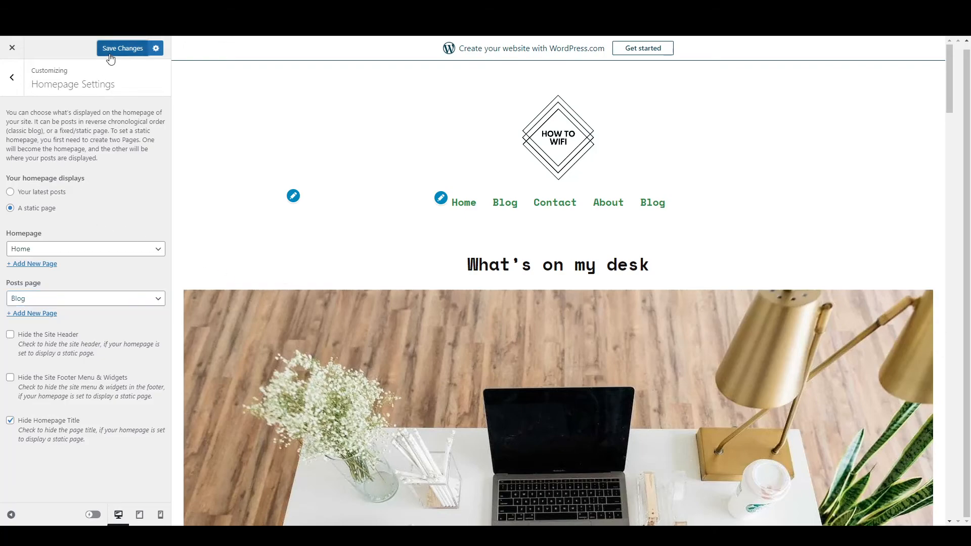
{"action": "left_click", "coordinate": [14, 87]}
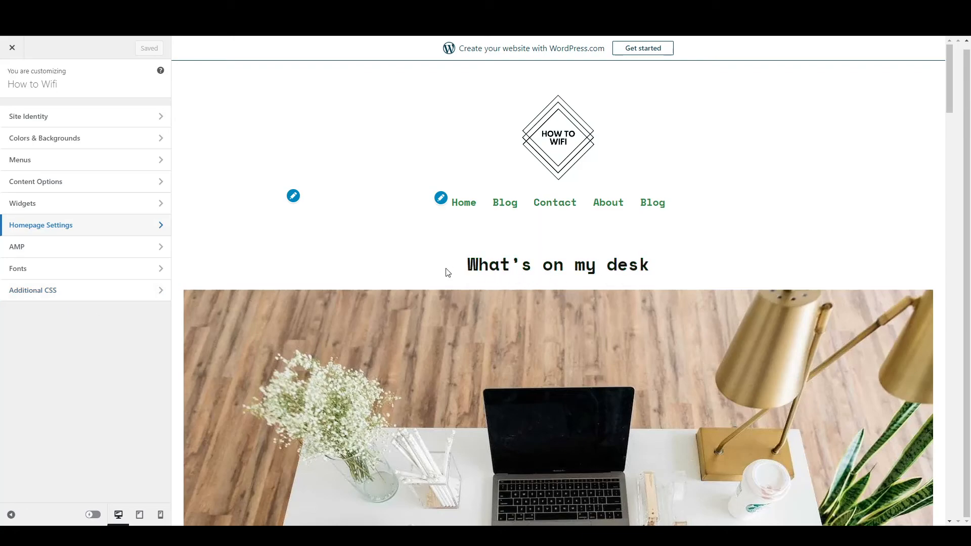
{"action": "scroll", "coordinate": [342, 269], "scroll_direction": "down", "scroll_amount": 3}
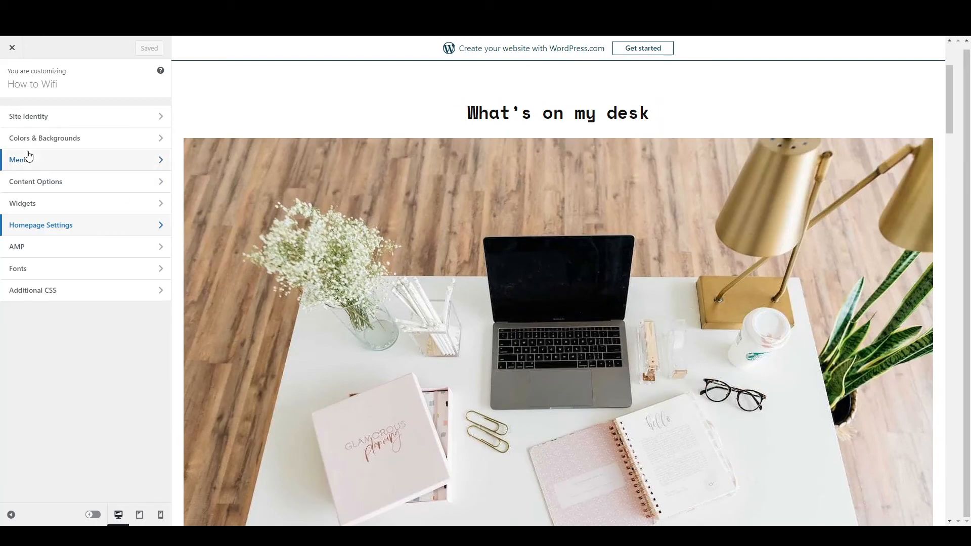
{"action": "left_click", "coordinate": [12, 48]}
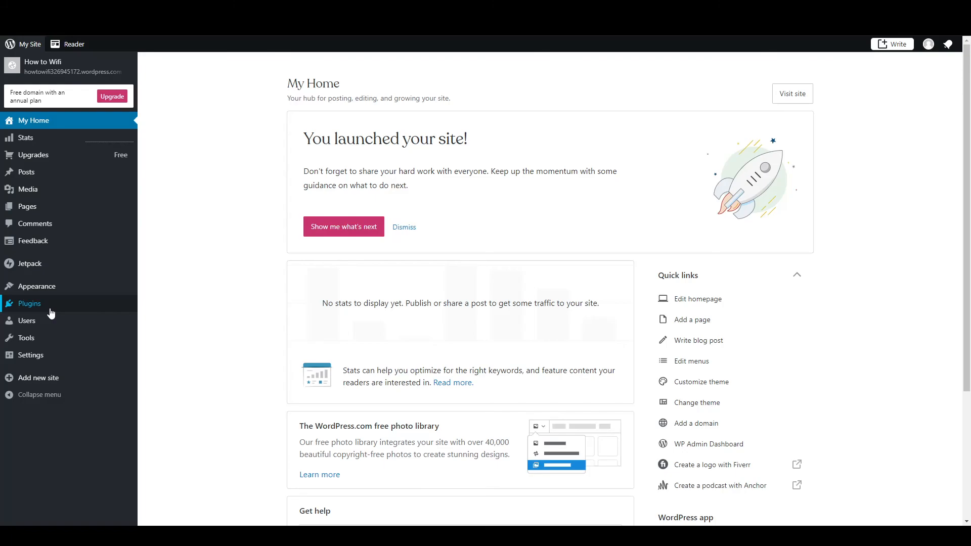
- Examine the plugin directory, the requirements for installing plugins and the Elementor Website Builder details
{"action": "left_click", "coordinate": [77, 305]}
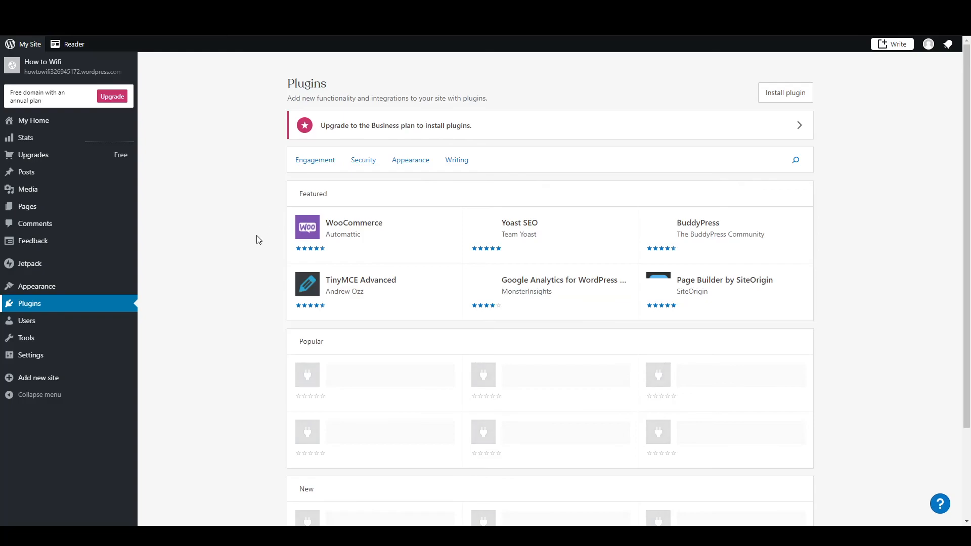
{"action": "left_click", "coordinate": [777, 99]}
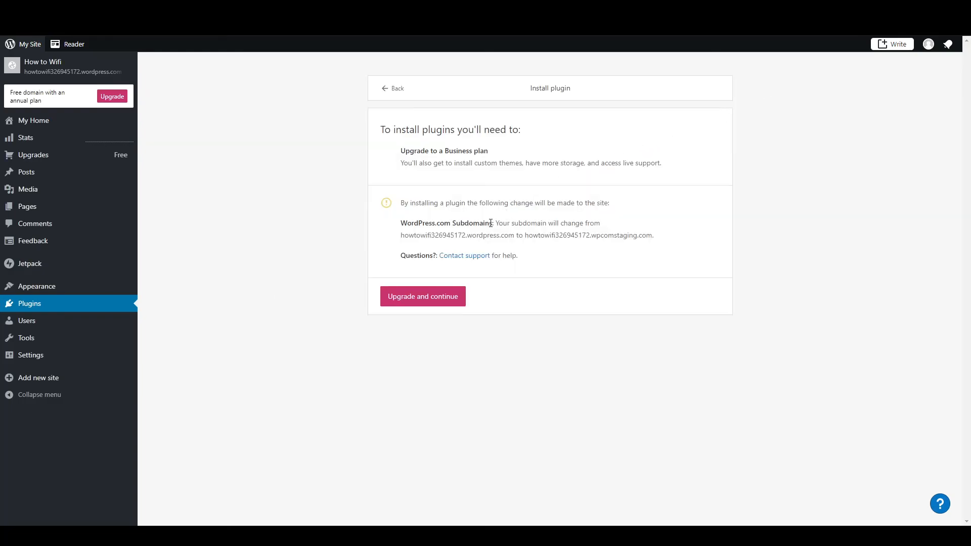
{"action": "left_click", "coordinate": [391, 89]}
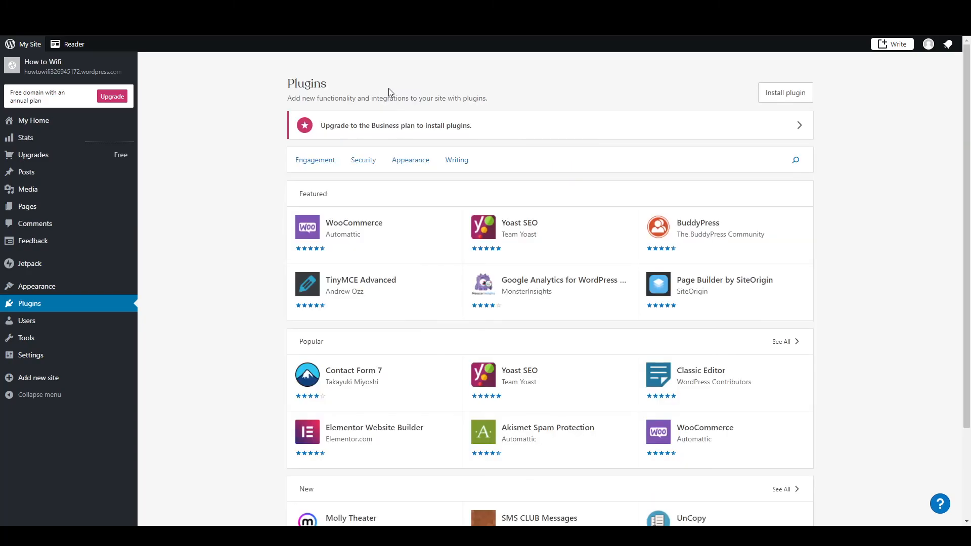
{"action": "scroll", "coordinate": [228, 256], "scroll_direction": "down", "scroll_amount": 3}
{"action": "scroll", "coordinate": [283, 229], "scroll_direction": "down", "scroll_amount": 2}
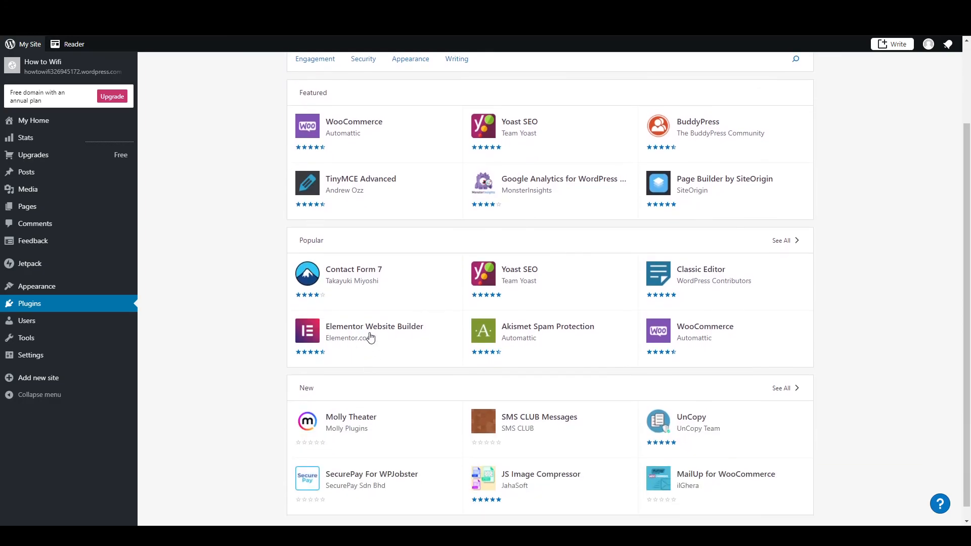
{"action": "left_click", "coordinate": [370, 336]}
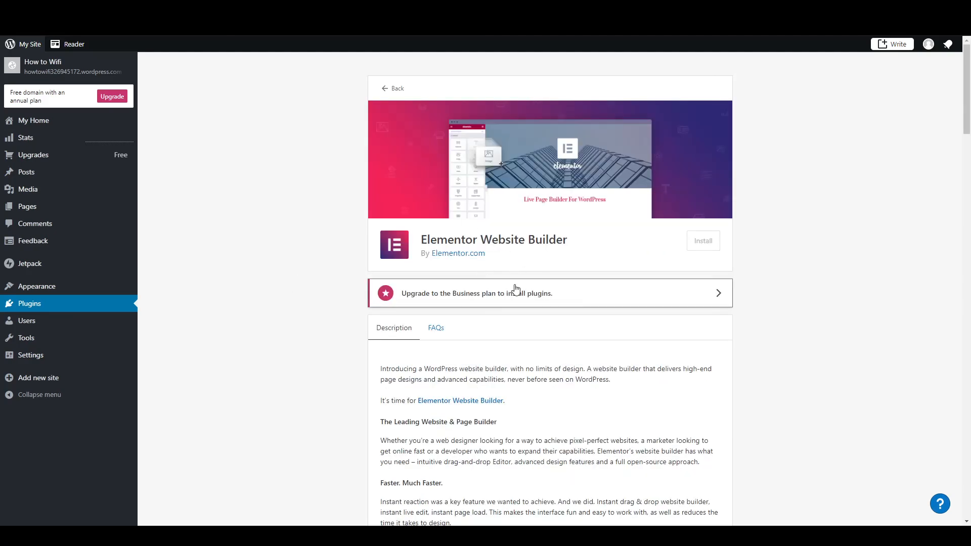
- Open the site's theme overview
{"action": "left_click", "coordinate": [49, 285]}
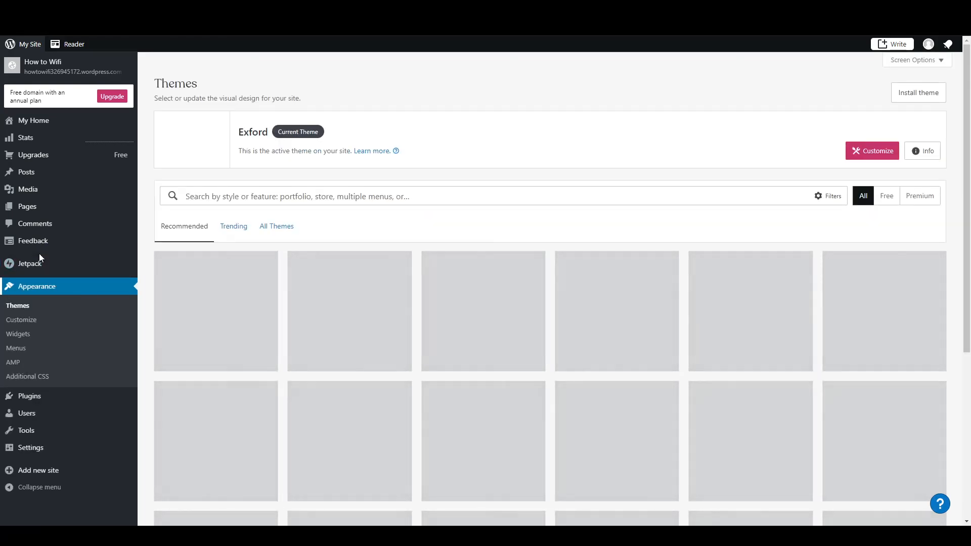